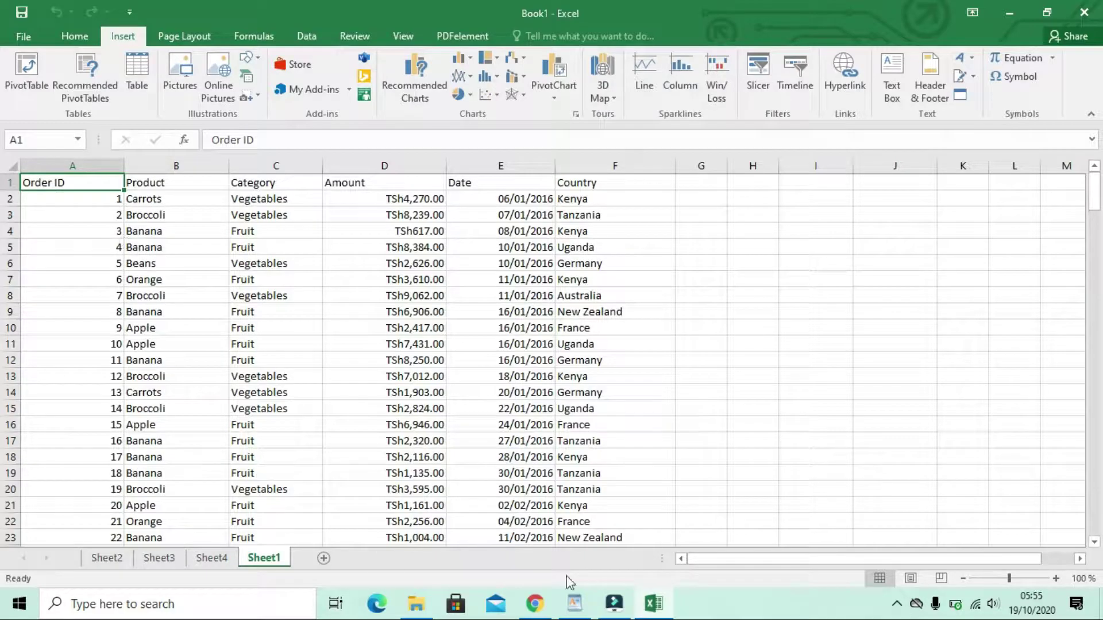
- Review the Multi-level Pivot Table outline in WordPad and the order data on Sheet1 in Excel, dismissing the battery notice
click(571, 613)
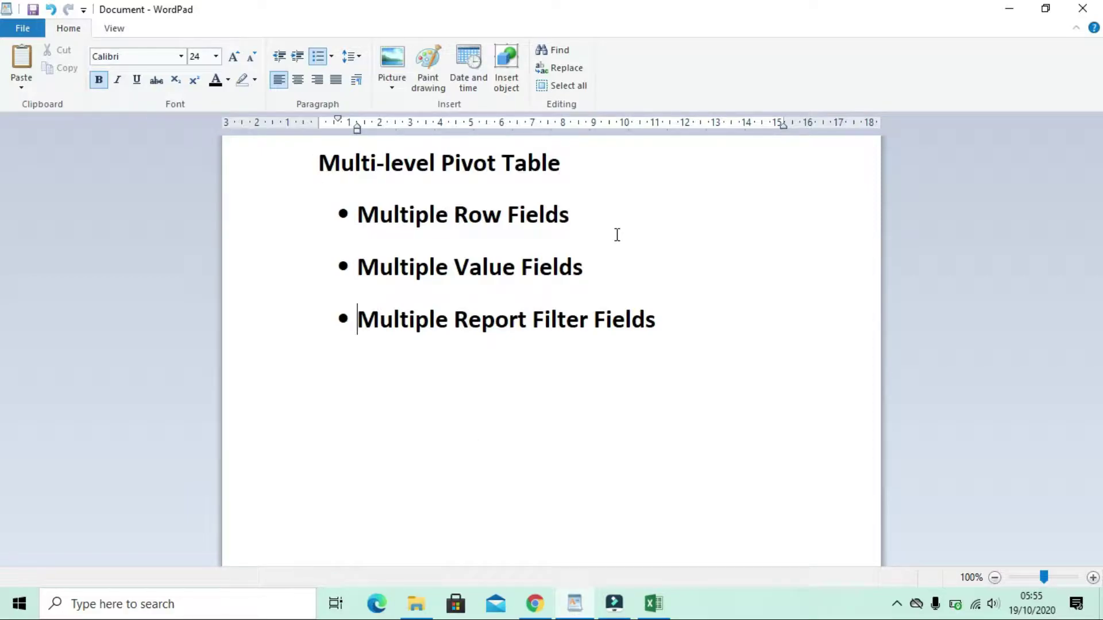
click(653, 603)
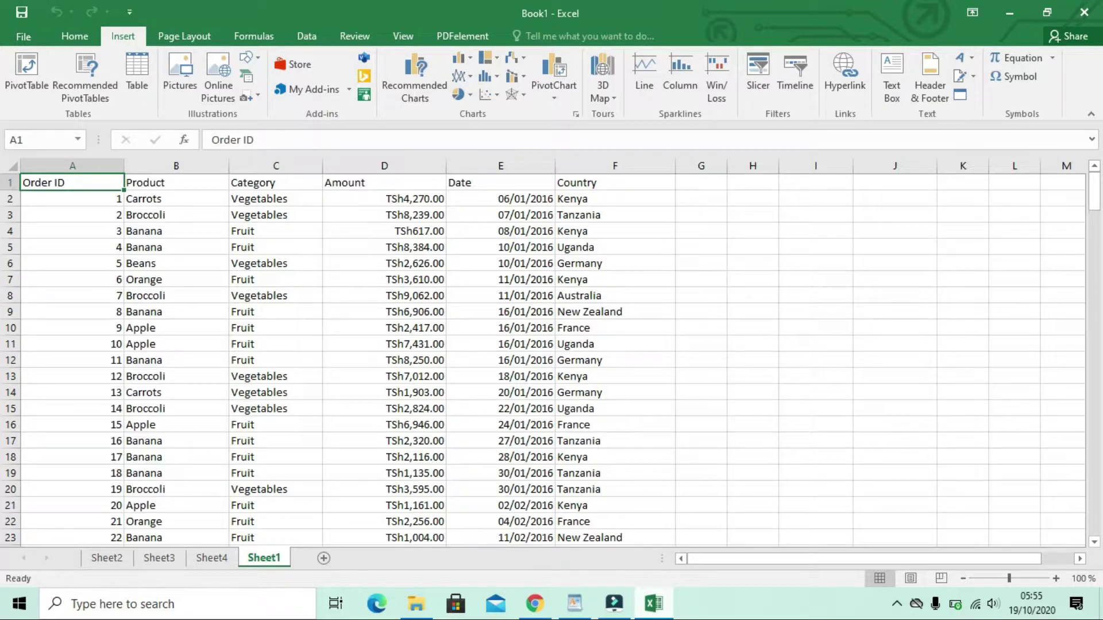
scroll(477, 452, down, 13)
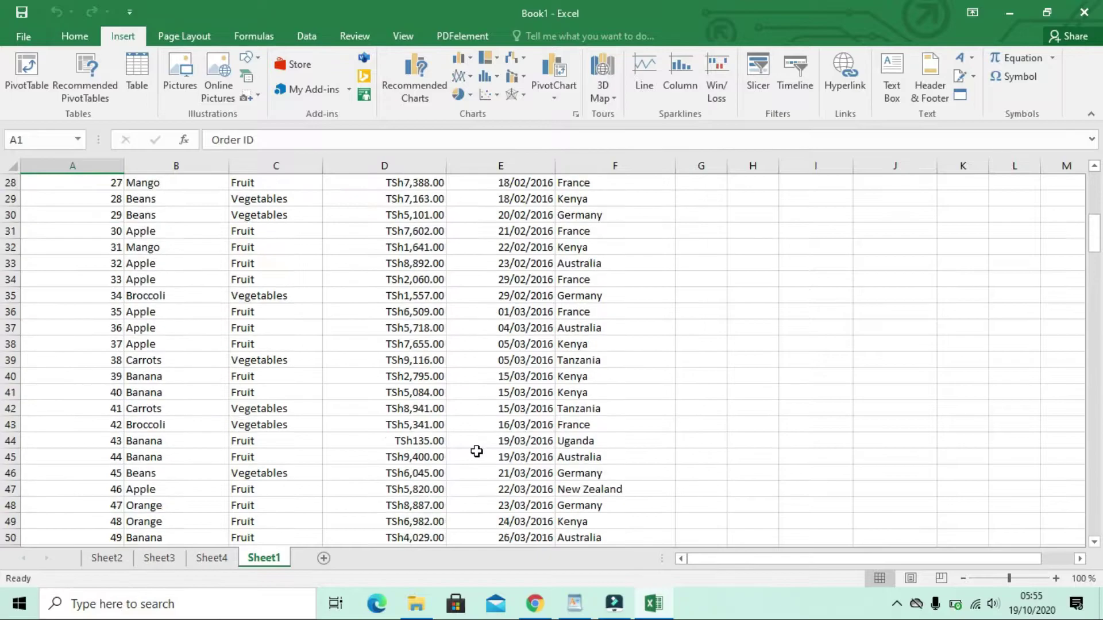
scroll(476, 451, up, 13)
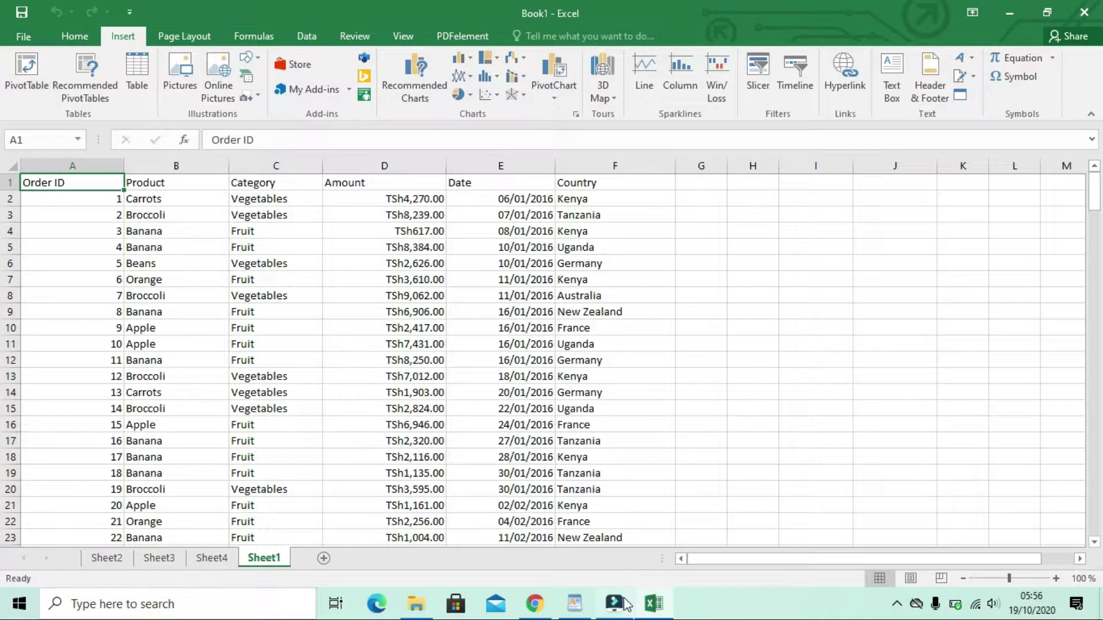
click(575, 604)
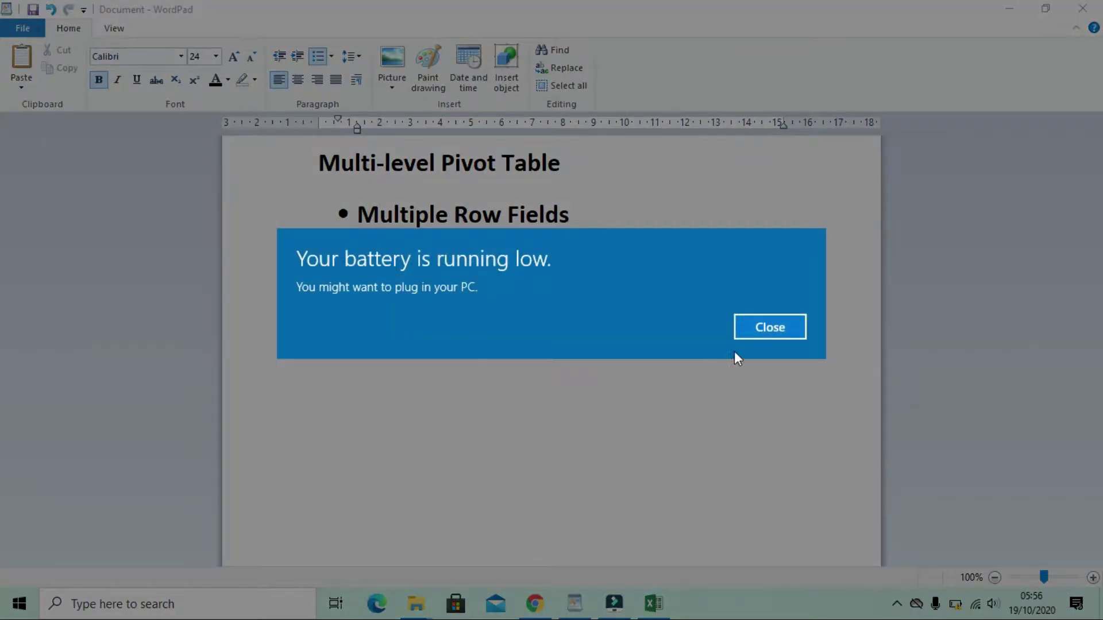
click(759, 331)
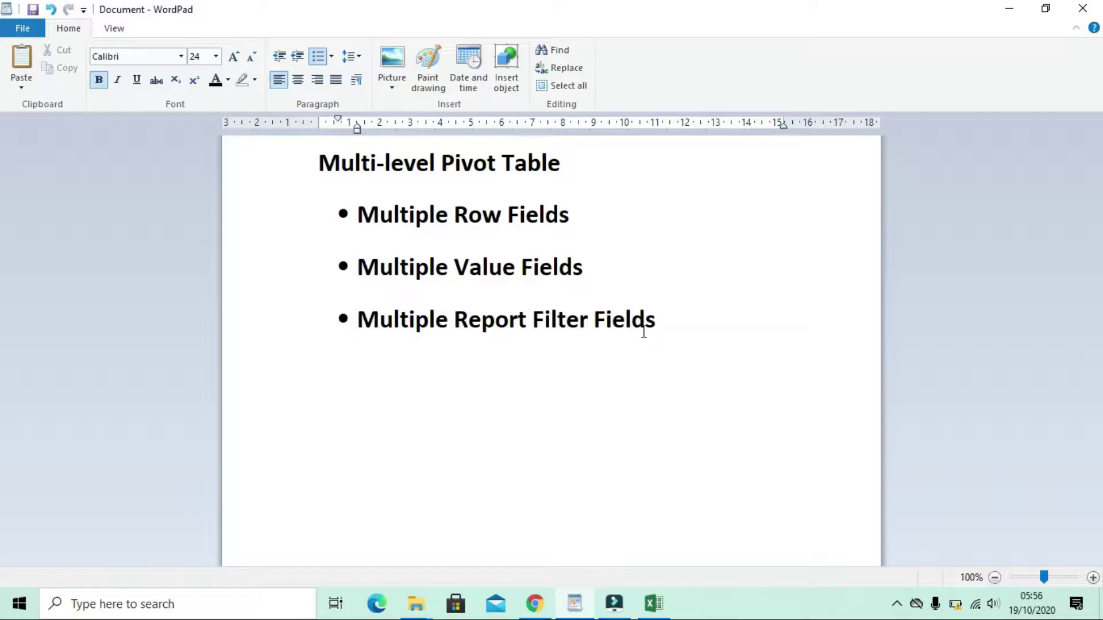
- Switch to Excel and create a PivotTable from Sheet1 range A1:F214 on a new worksheet
click(653, 603)
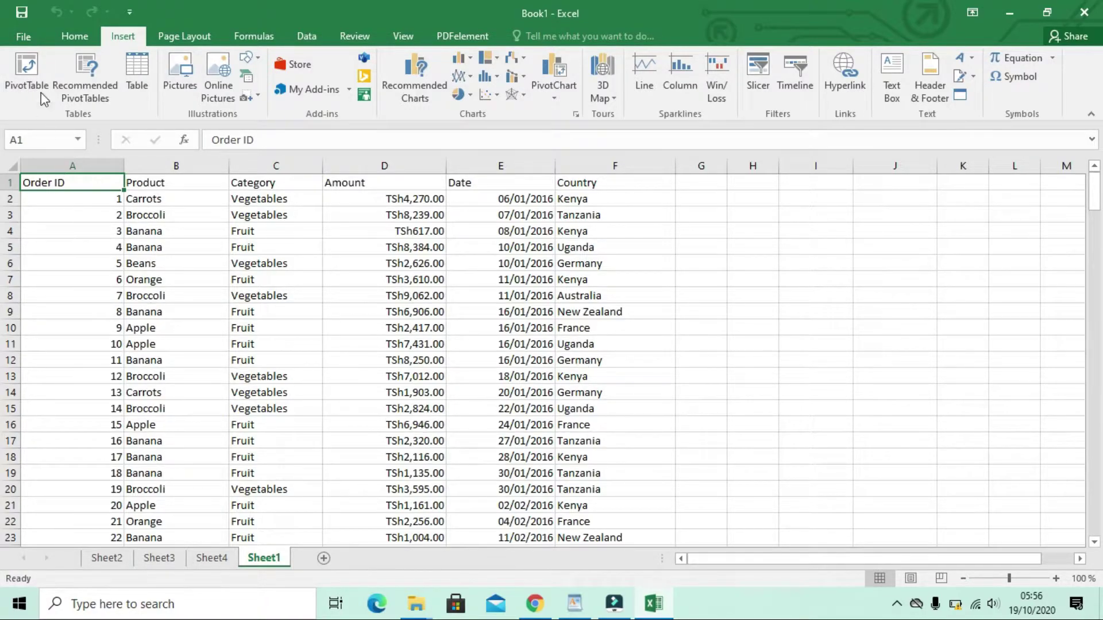
click(38, 77)
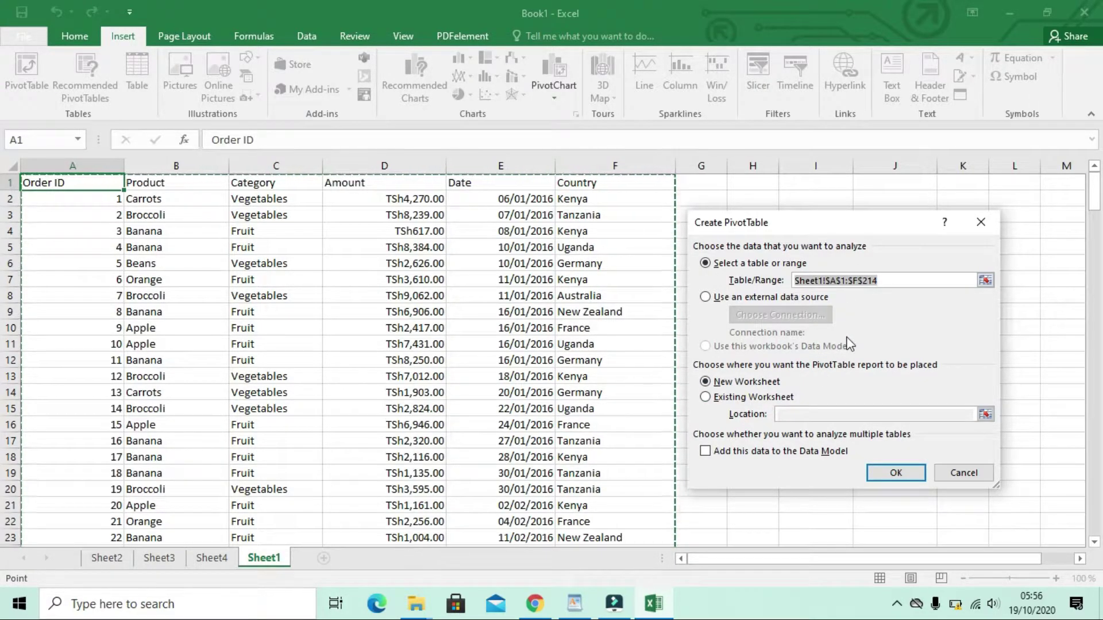
click(895, 474)
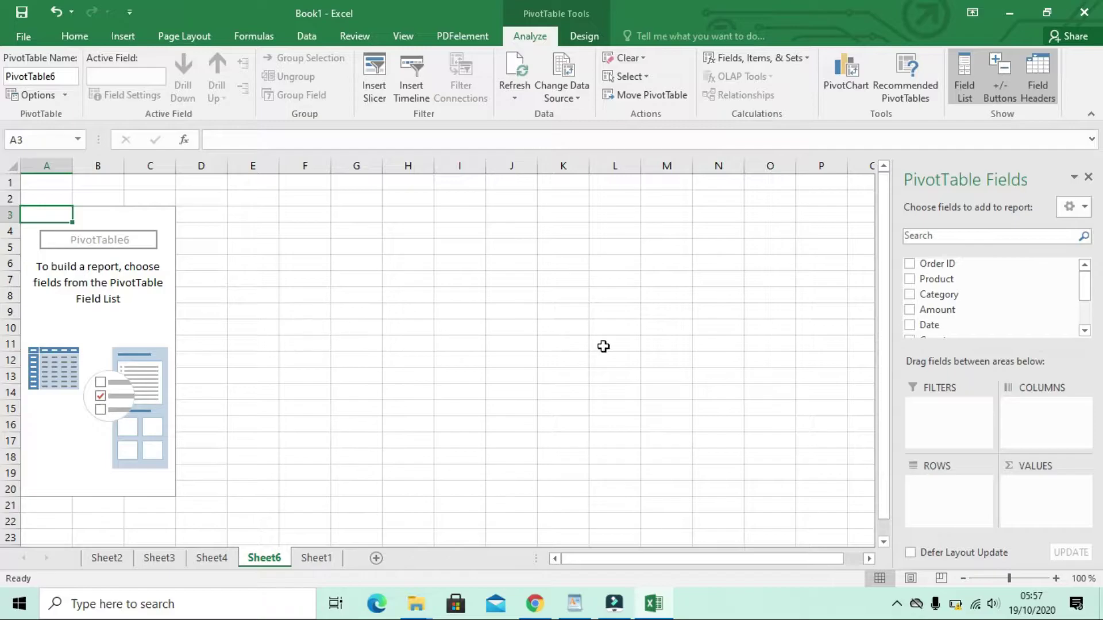
- Build the PivotTable with Category and then Country as row fields and Amount as the value field
click(575, 603)
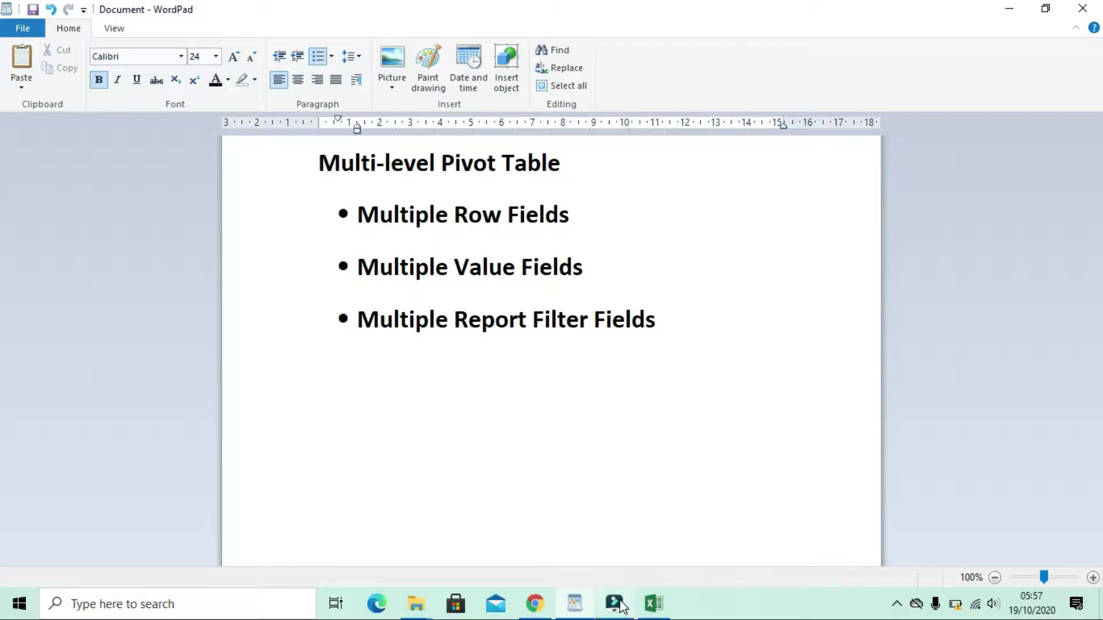
click(654, 603)
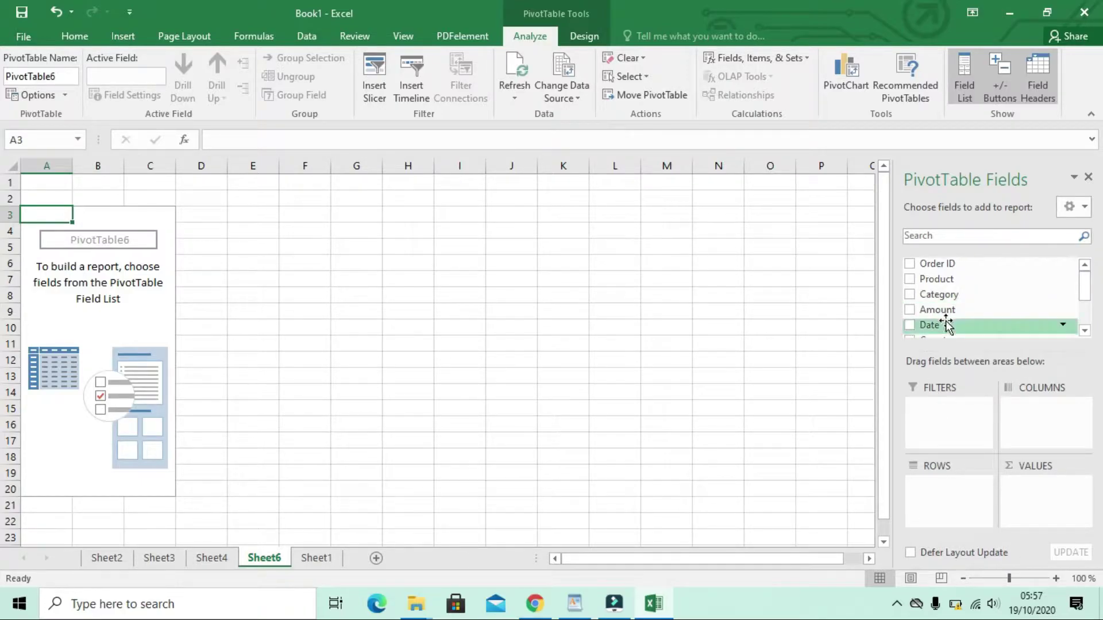
drag(939, 294, 956, 491)
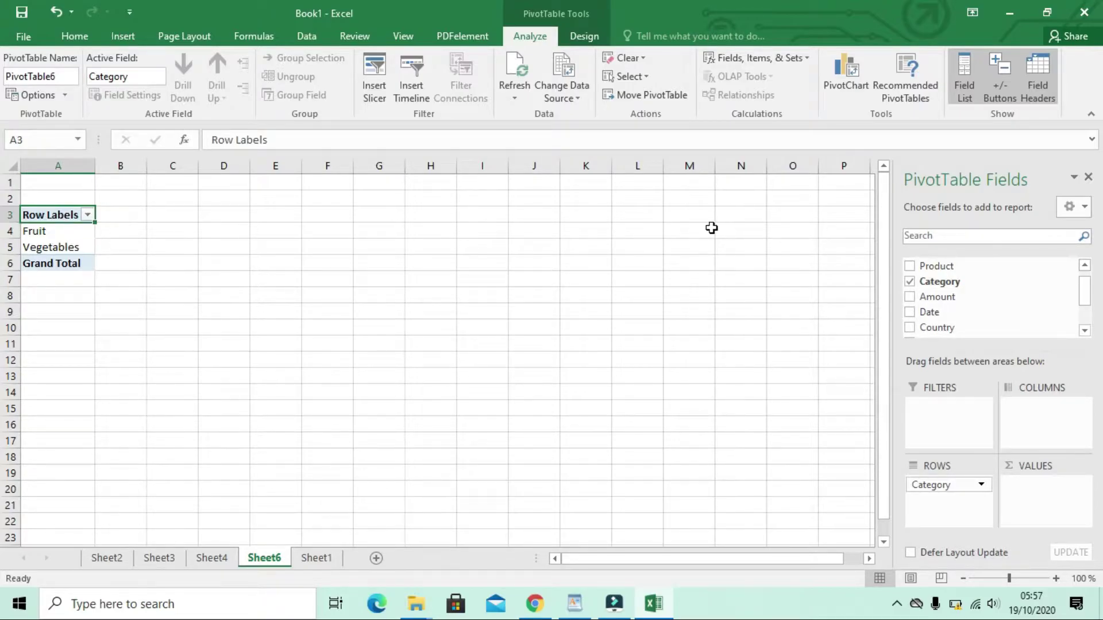
drag(932, 326, 947, 494)
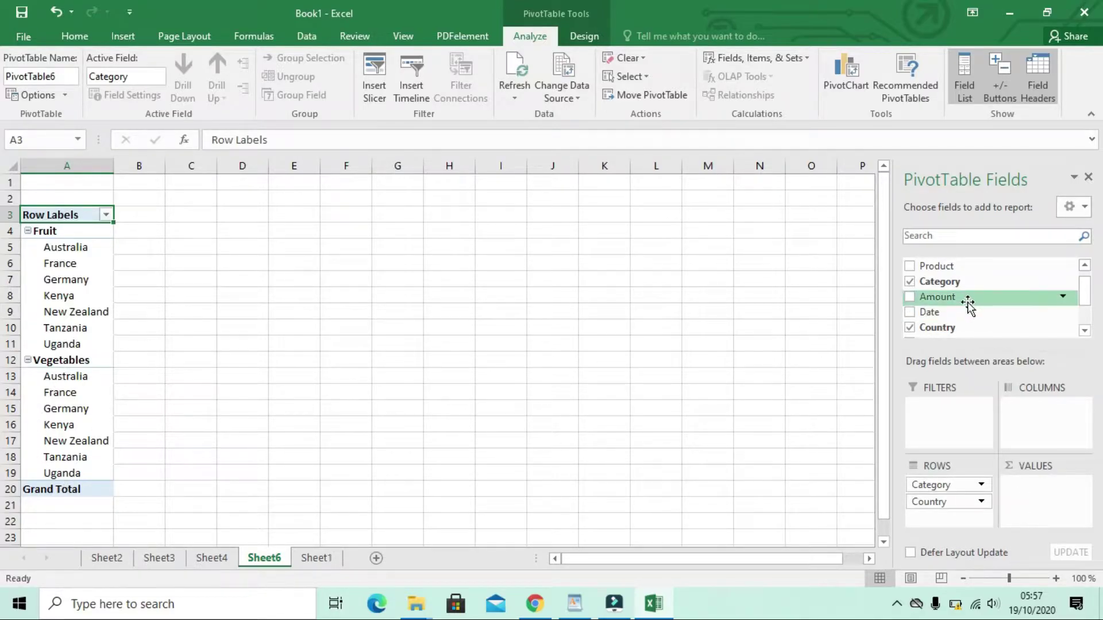
drag(936, 297, 1034, 483)
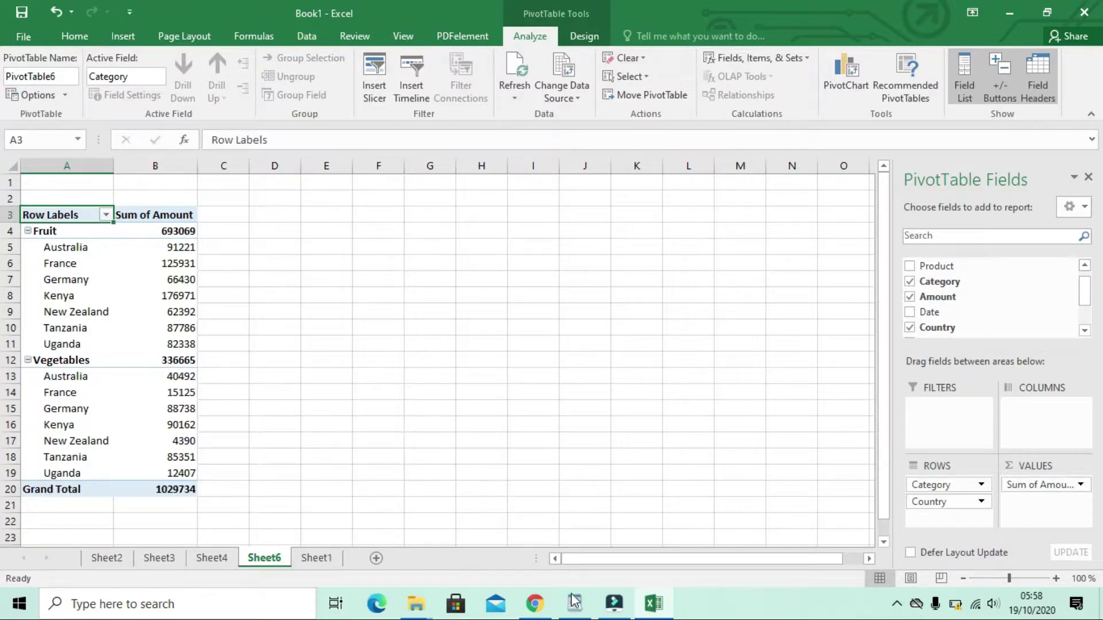
- Create a second PivotTable from the Sheet1 order data on a new worksheet and activate its report area
click(577, 613)
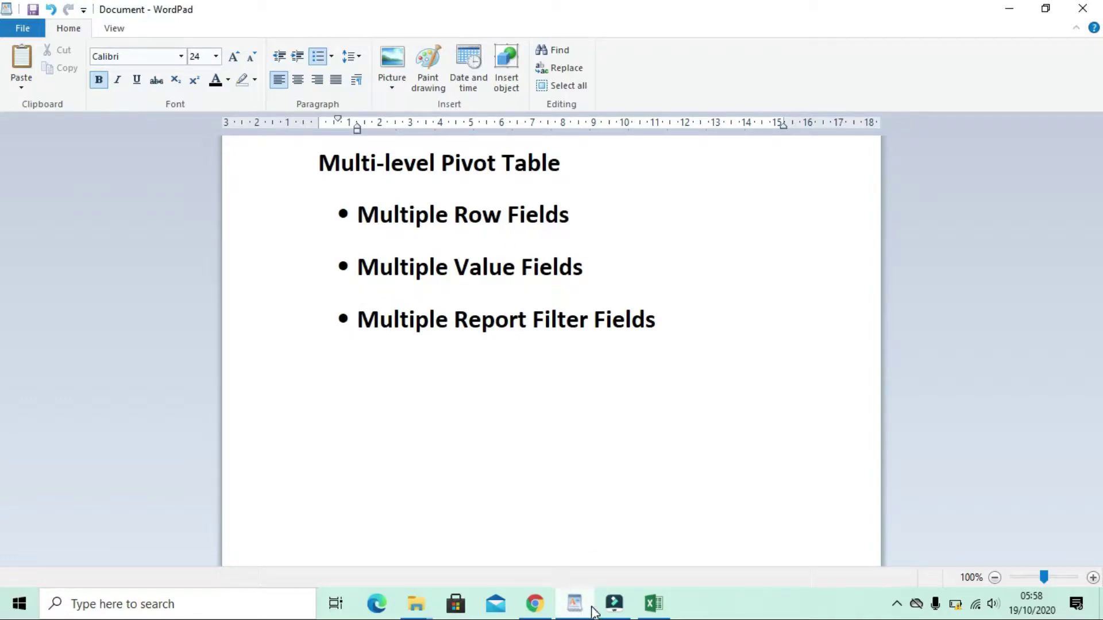
mouse_move(577, 611)
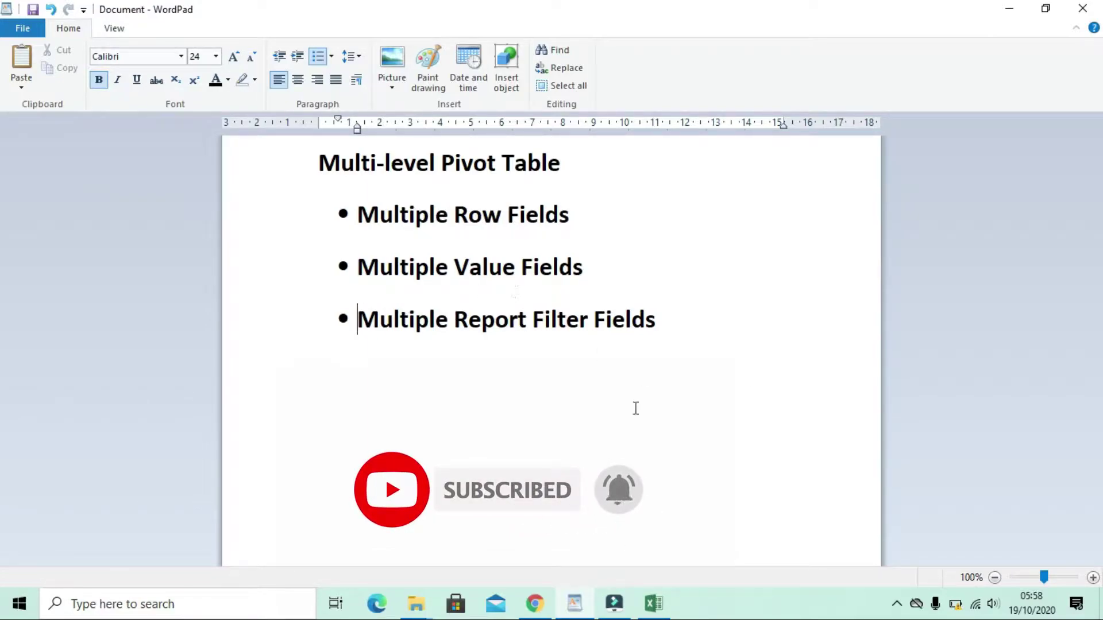
click(652, 604)
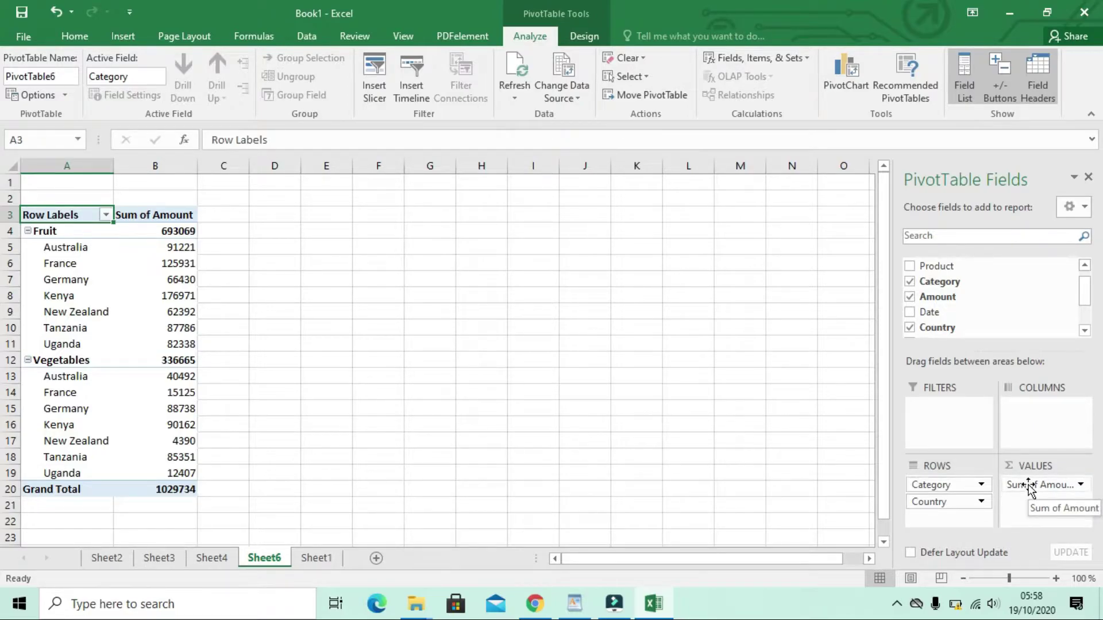
click(314, 559)
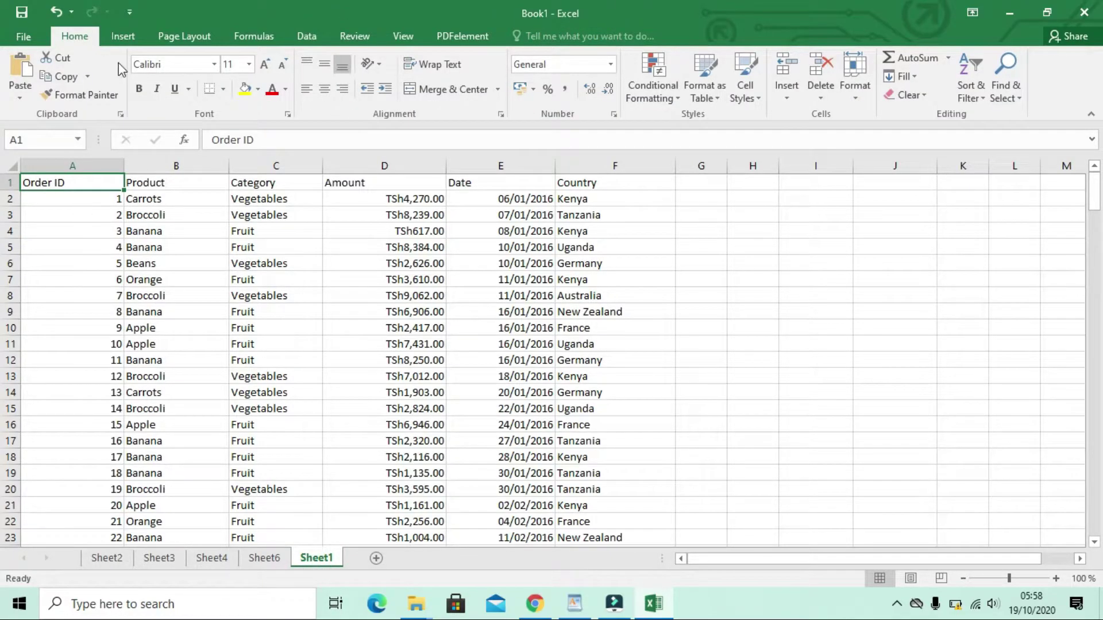
click(119, 37)
click(30, 68)
click(909, 470)
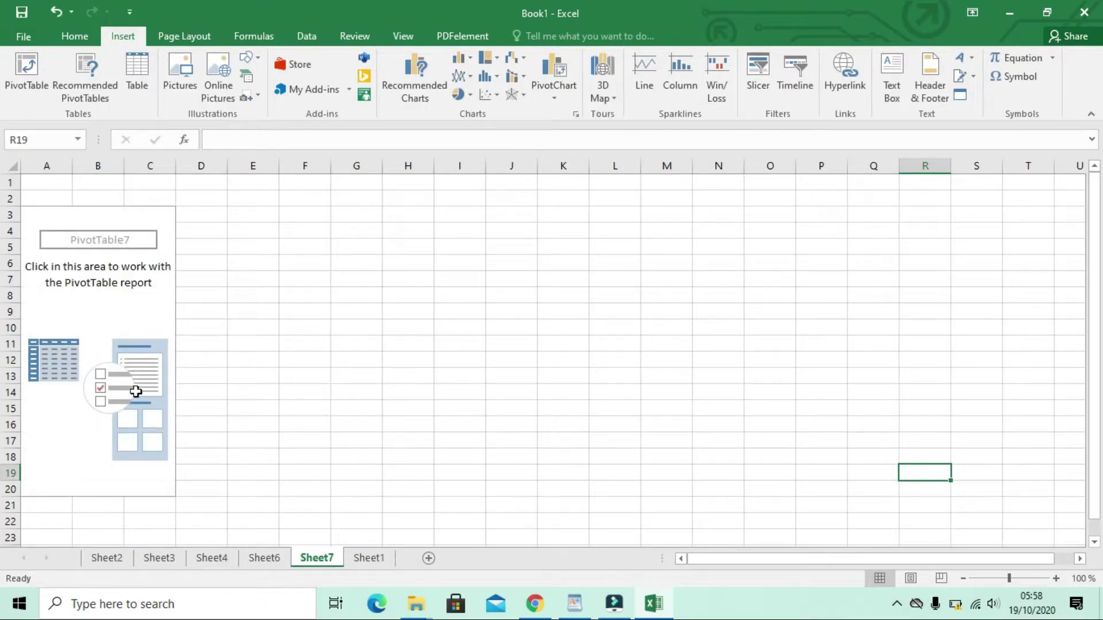
click(154, 325)
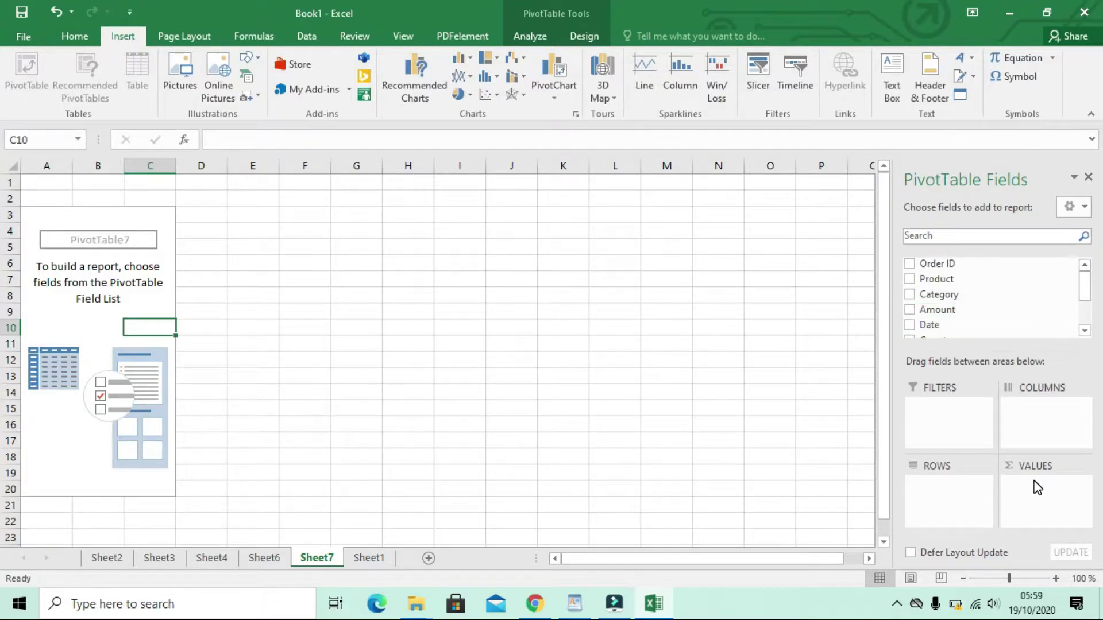
- Add the Amount field twice as a value field and Country as the row field in the new PivotTable
click(580, 603)
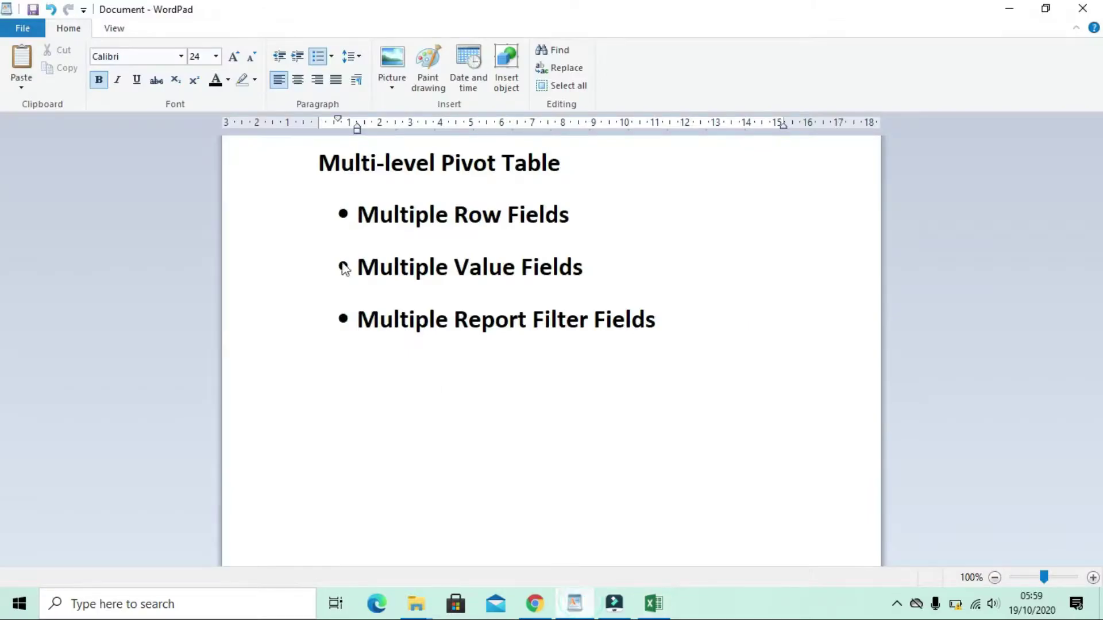
click(654, 604)
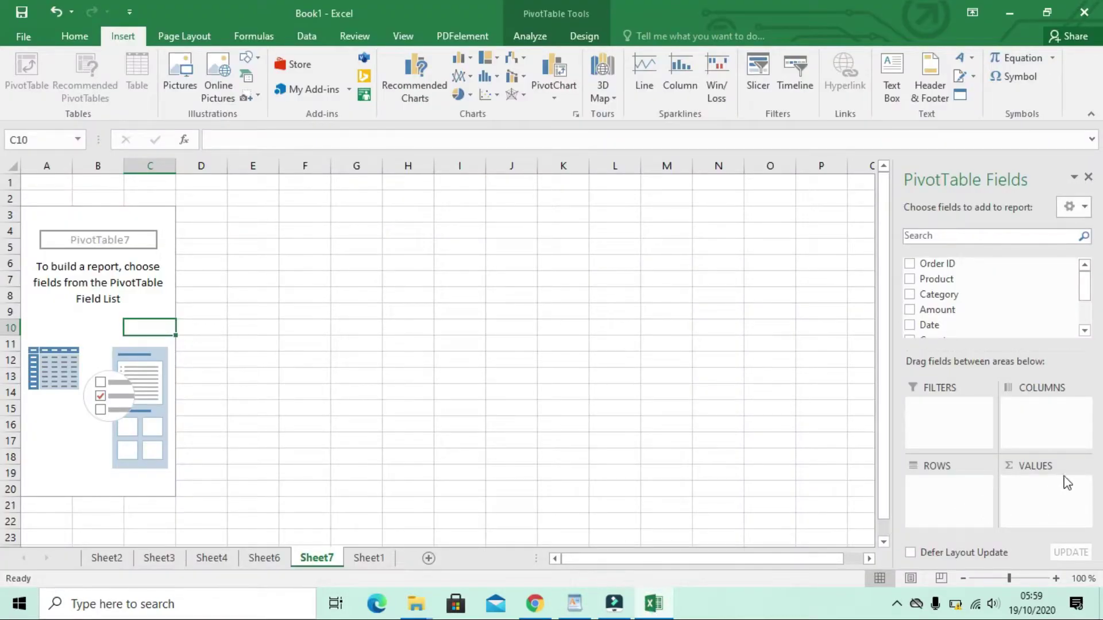
drag(937, 311, 1021, 488)
drag(946, 316, 1054, 510)
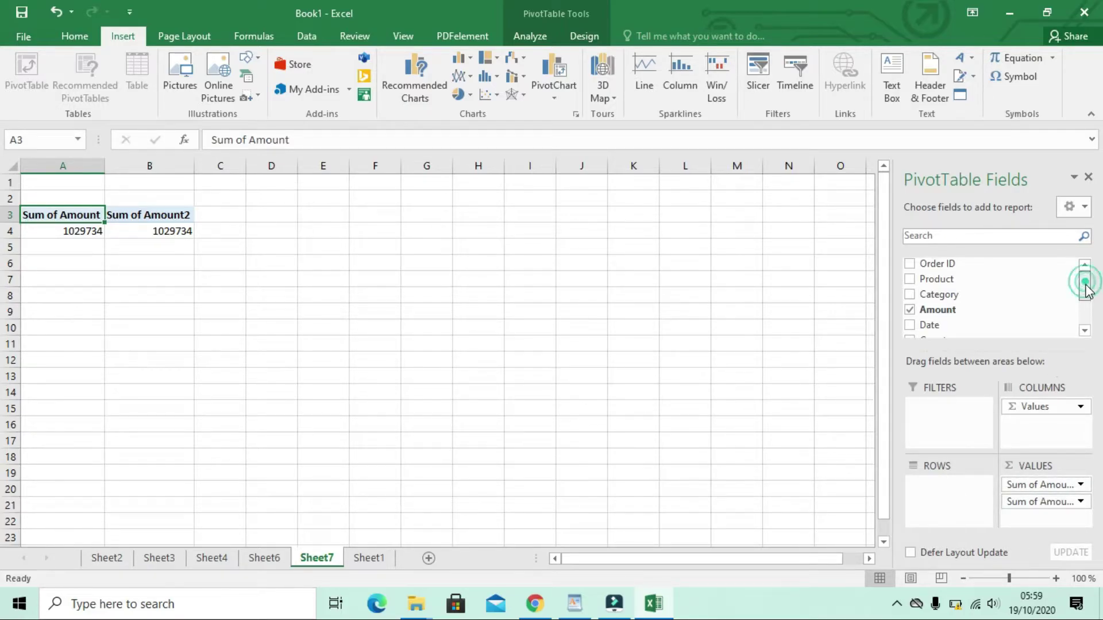
drag(1084, 278, 1084, 295)
drag(921, 305, 937, 514)
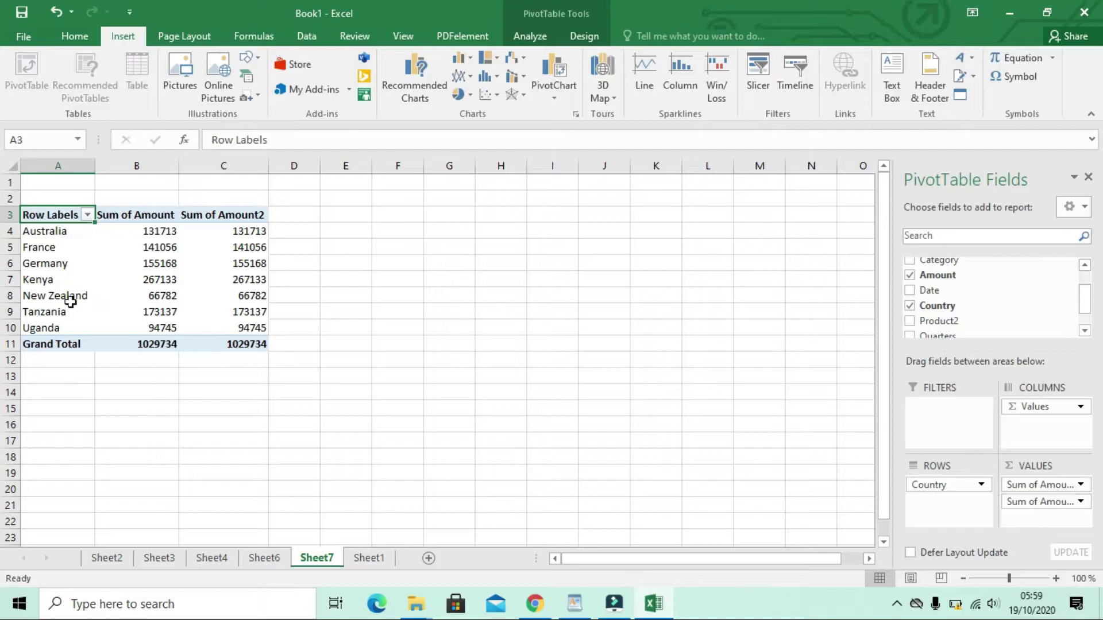
- Show the values of the Sum of Amount2 field as % of Grand Total
drag(774, 393, 451, 364)
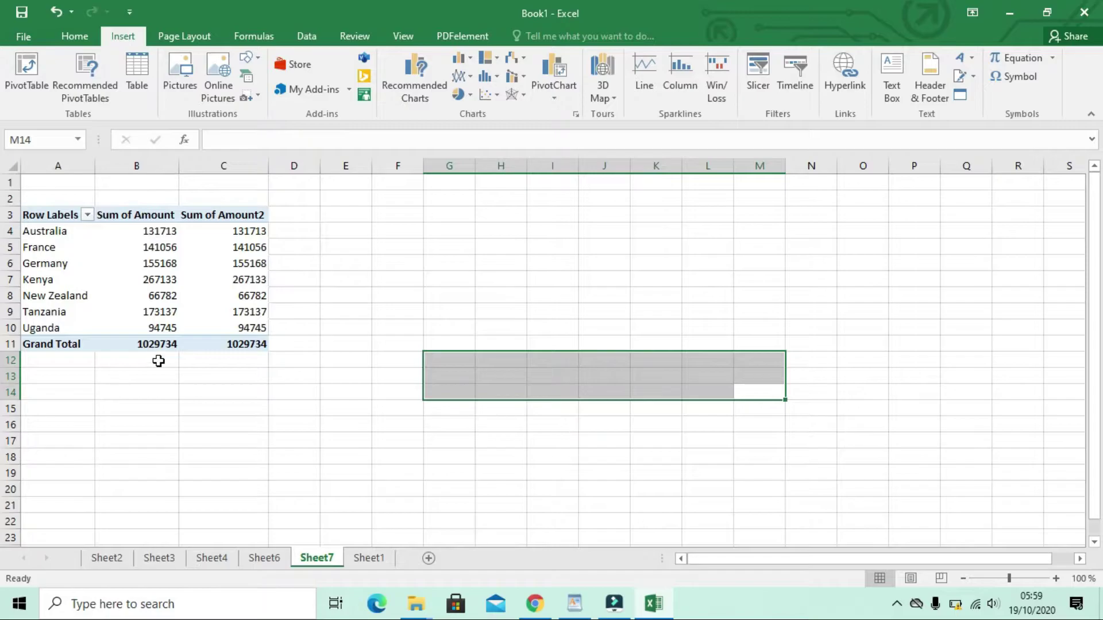
click(238, 231)
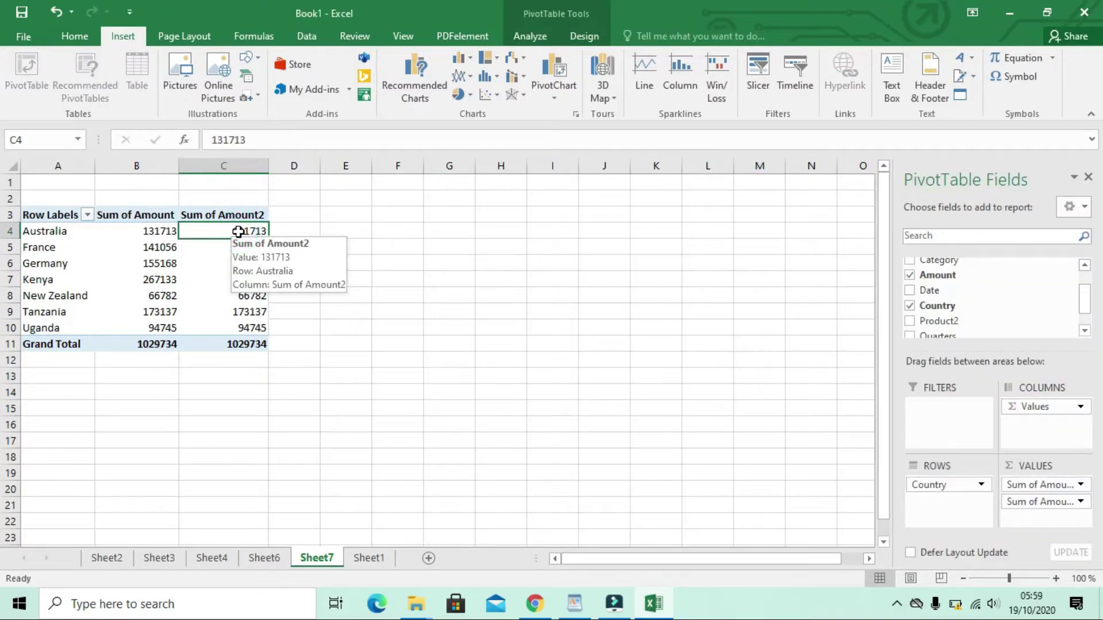
right_click(239, 232)
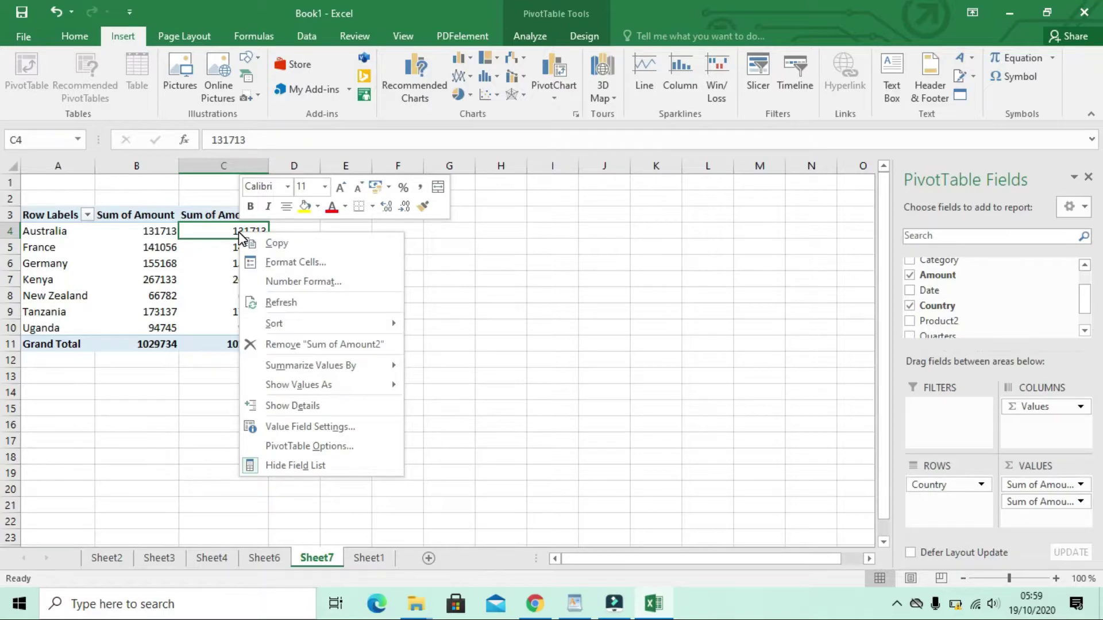
click(291, 427)
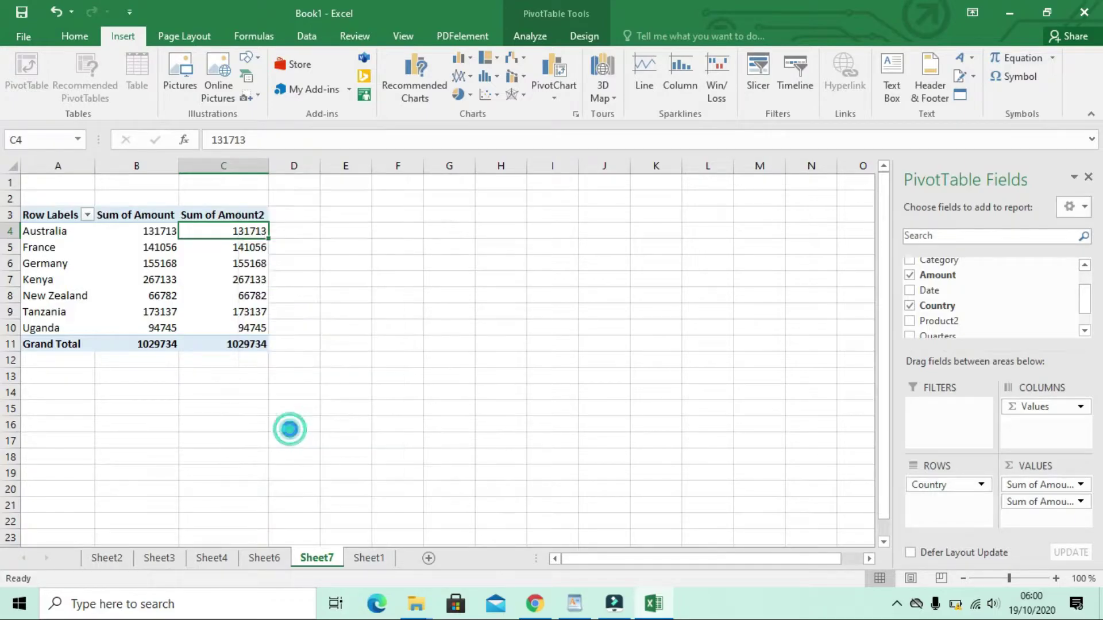
drag(281, 302, 596, 206)
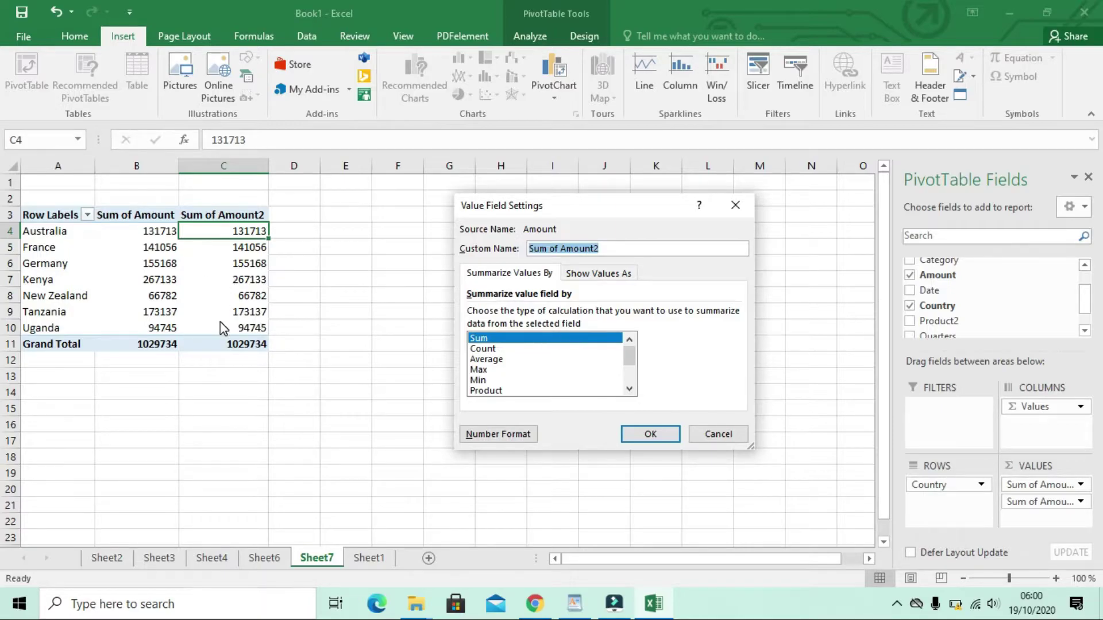
click(609, 274)
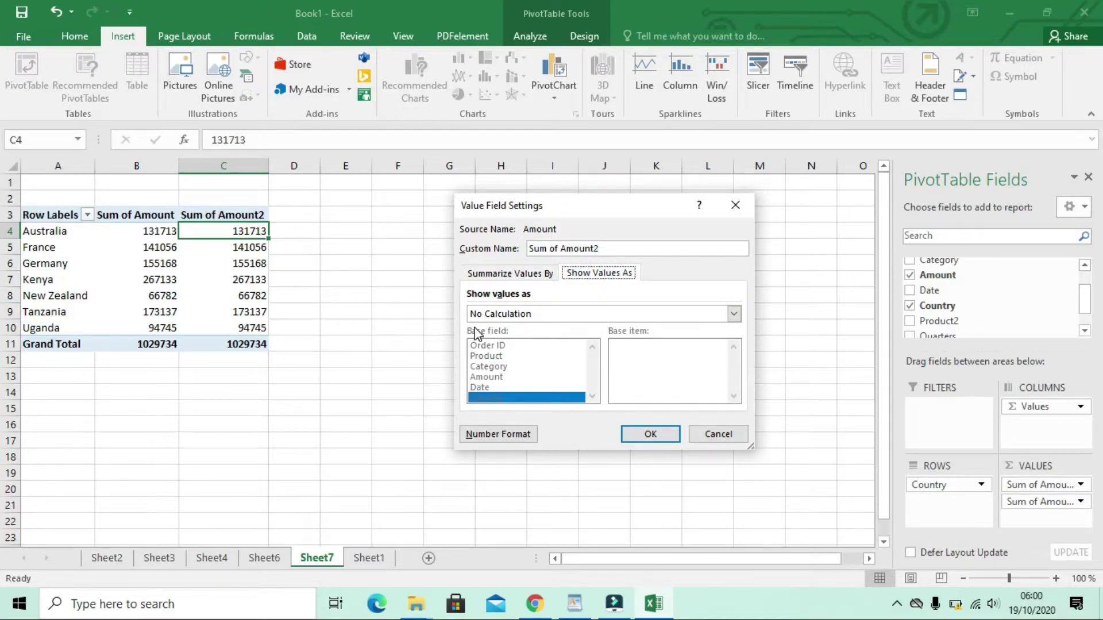
click(733, 313)
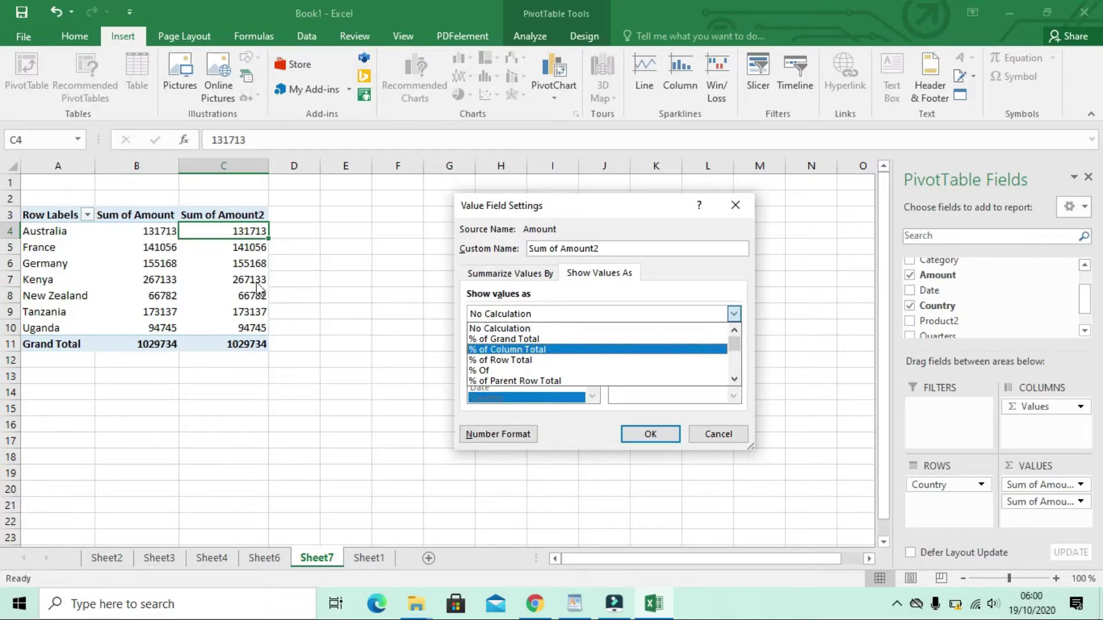
click(505, 342)
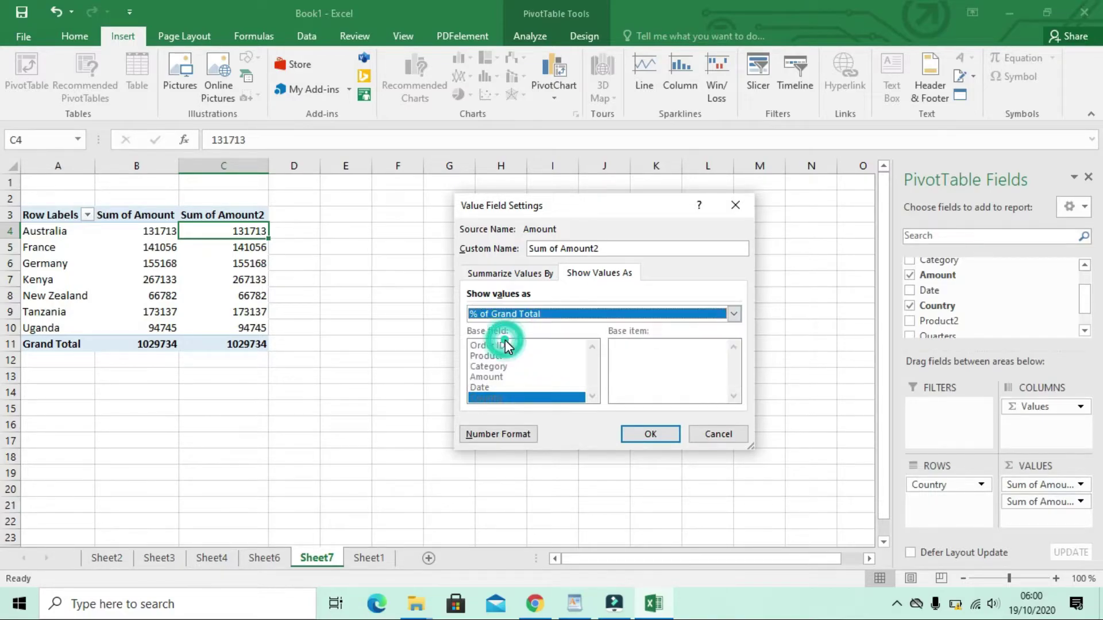
click(661, 435)
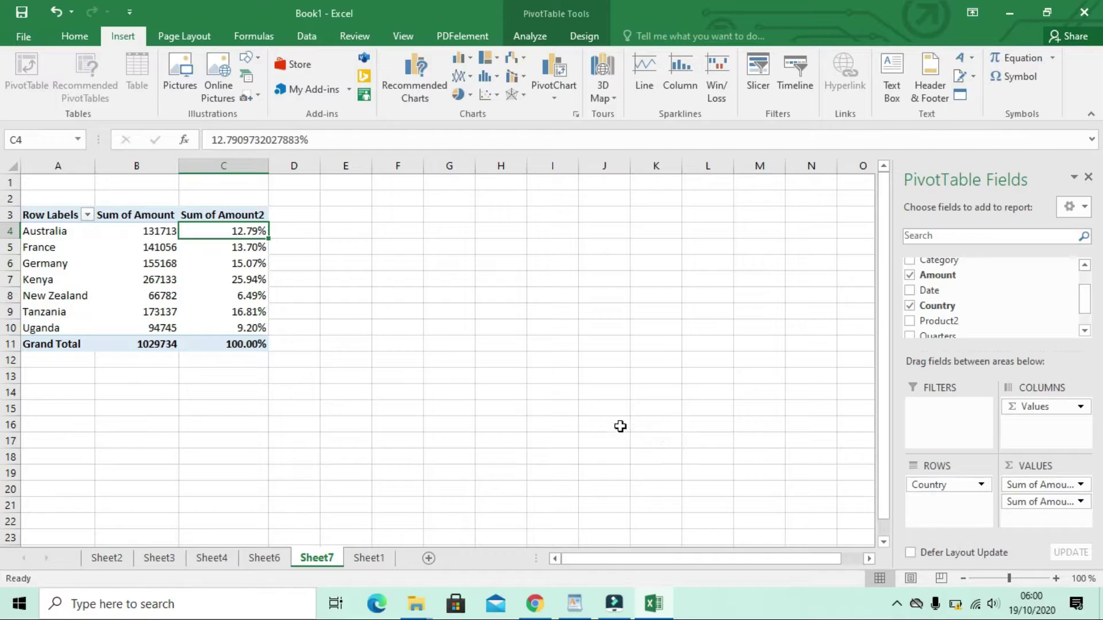
- Check the percentage column, consult the outline in WordPad and return to the Excel workbook
mouse_move(257, 232)
mouse_move(225, 292)
click(574, 603)
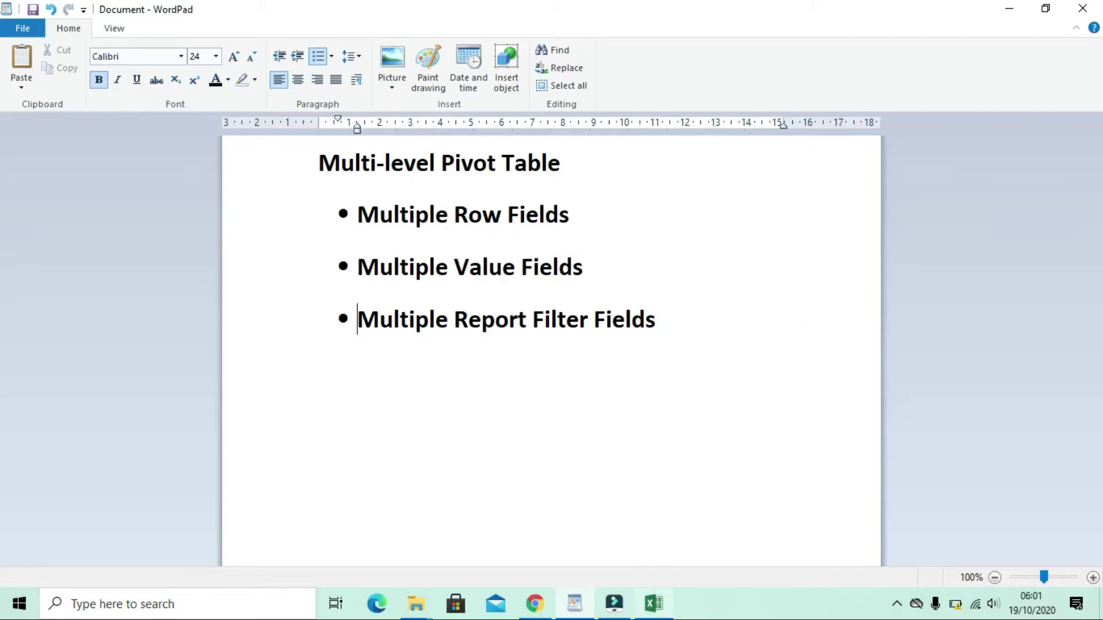
click(654, 603)
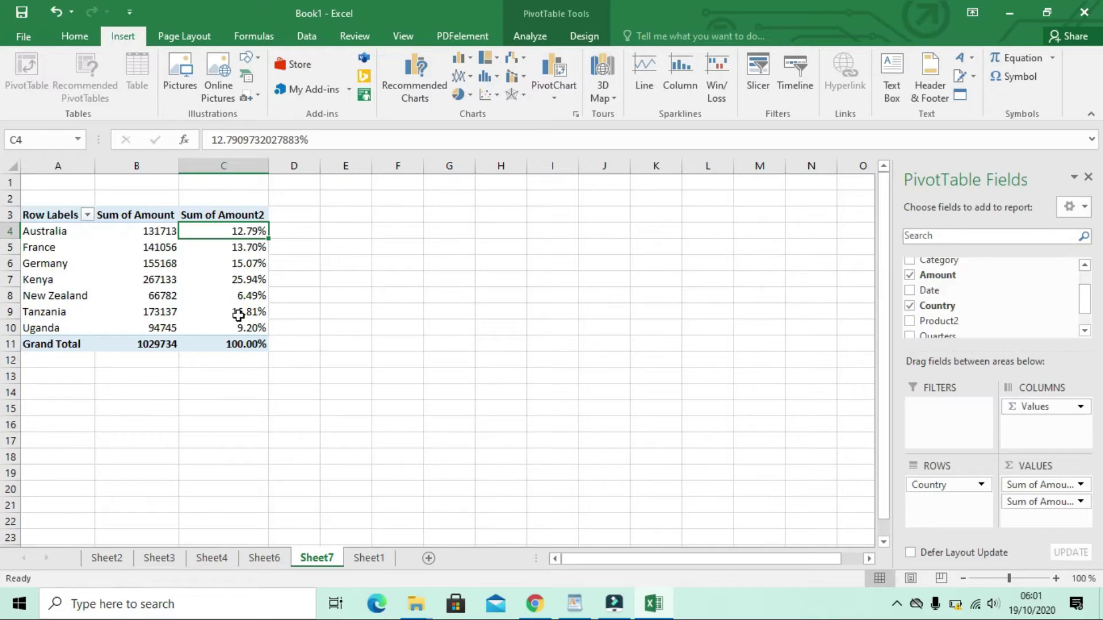
- Consult the outline in WordPad, return to Excel and create another PivotTable from the Sheet1 order data on a new worksheet
mouse_move(239, 316)
click(575, 603)
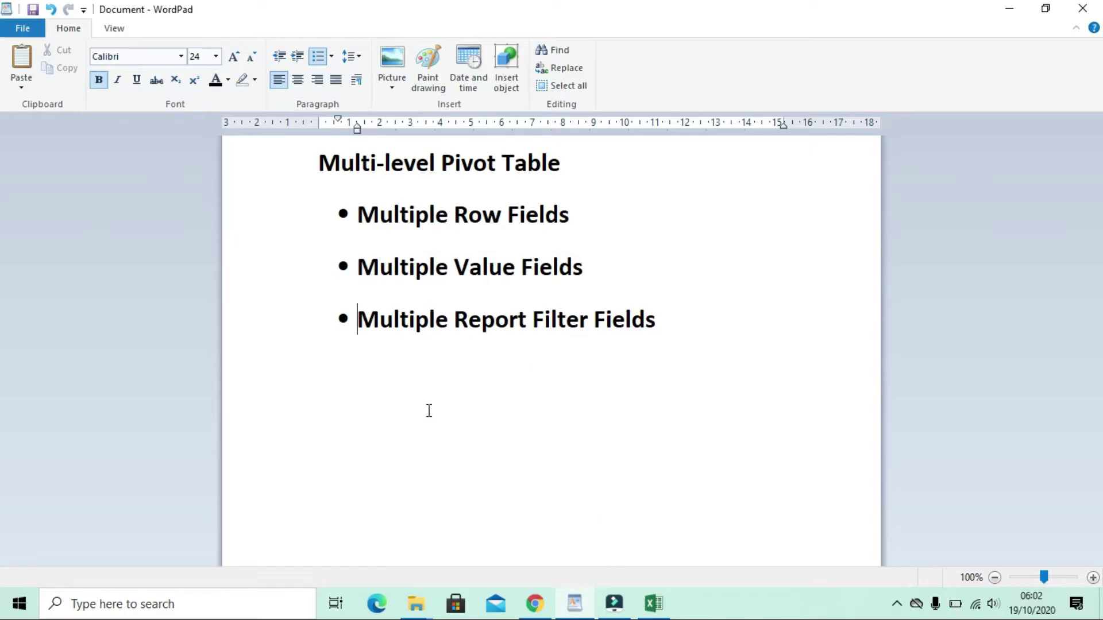
click(655, 604)
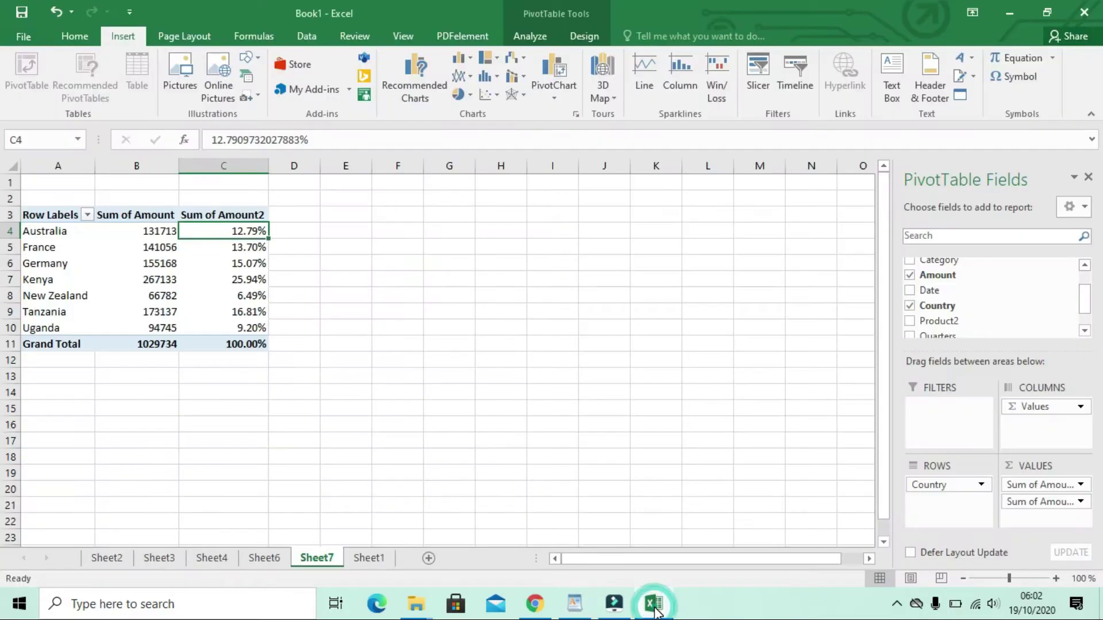
click(367, 560)
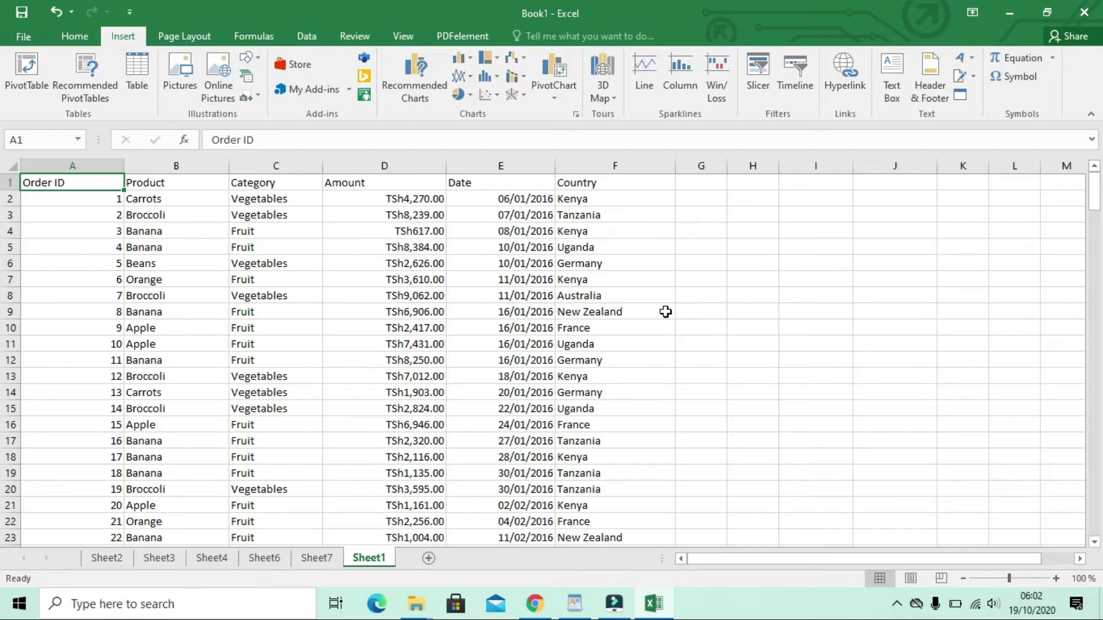
click(23, 75)
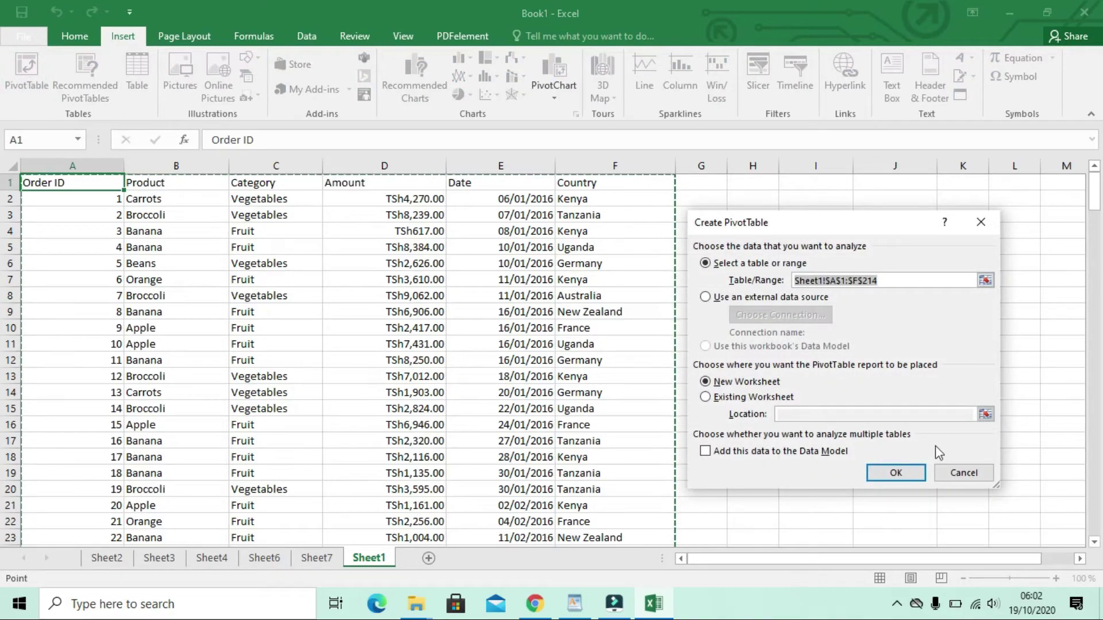
click(912, 476)
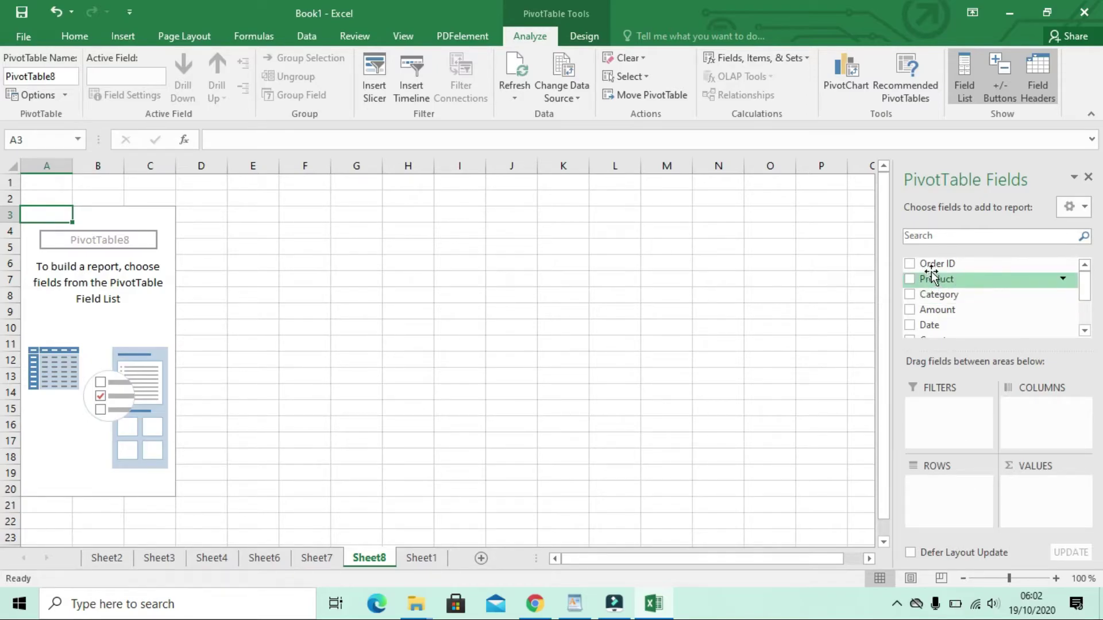
- Add Order ID as the row field and Amount as the value field in the new PivotTable
drag(936, 263, 937, 486)
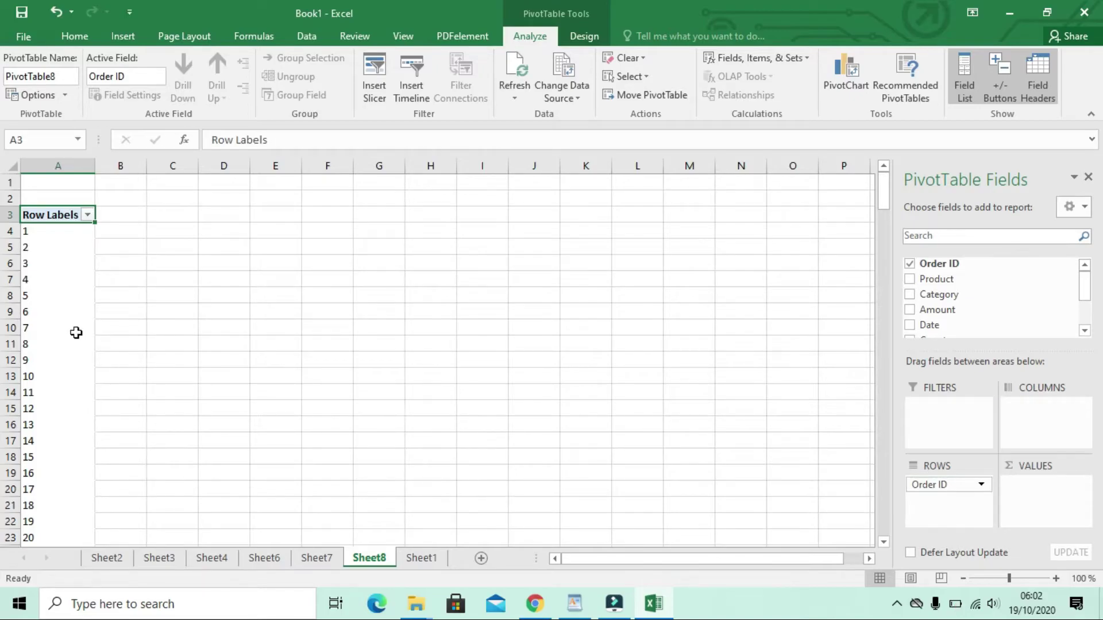
scroll(76, 332, down, 20)
scroll(76, 332, down, 20)
scroll(76, 333, down, 18)
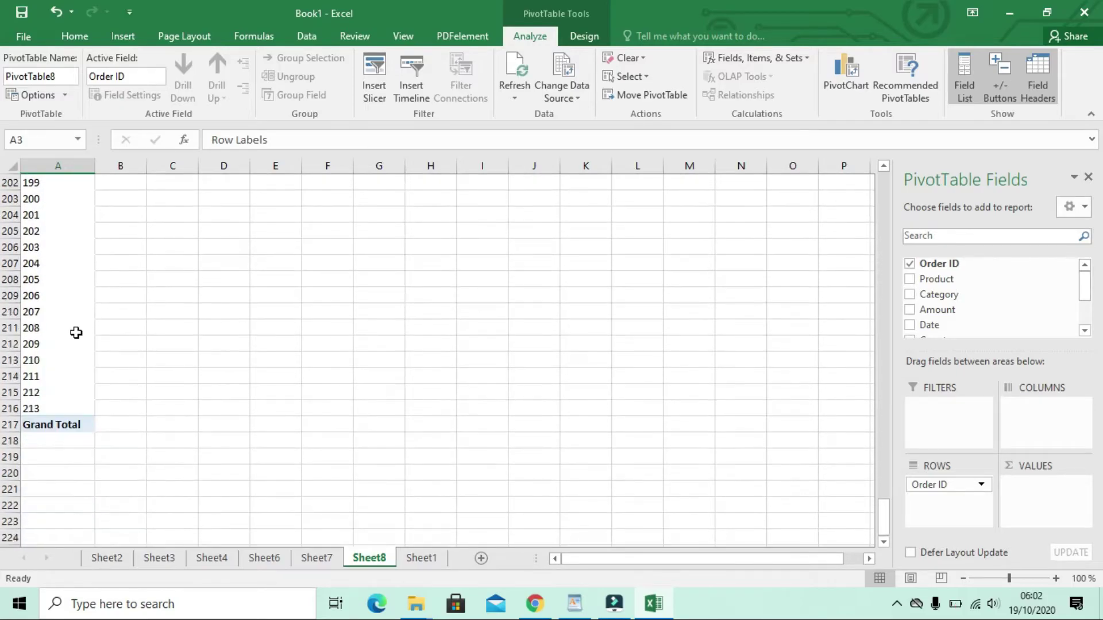
scroll(76, 332, down, 2)
scroll(75, 333, up, 14)
scroll(76, 333, up, 20)
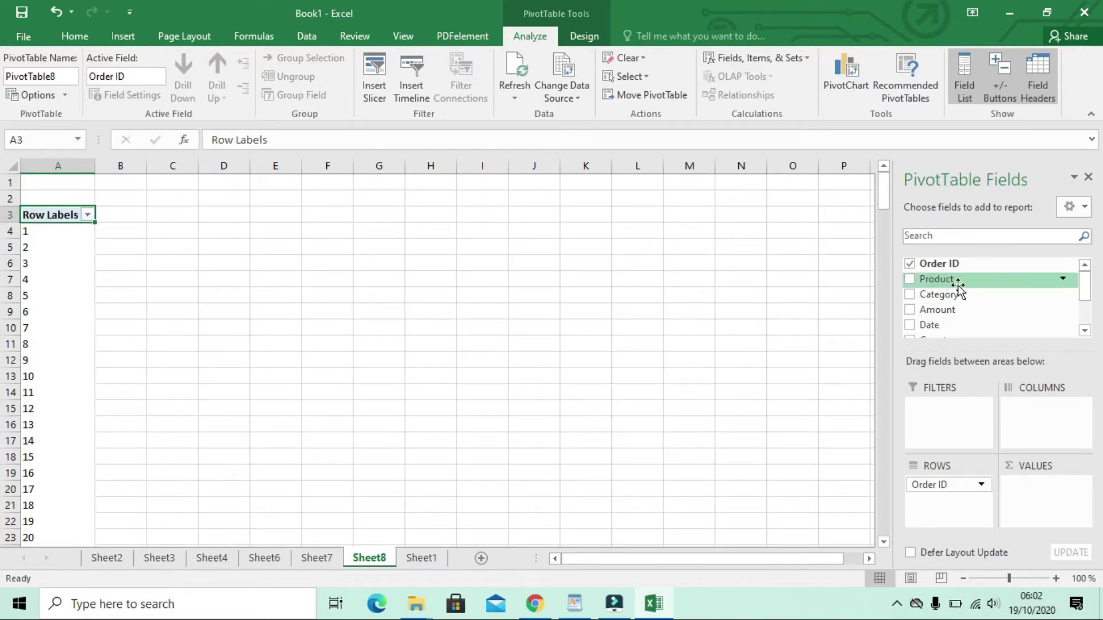
drag(935, 311, 1026, 504)
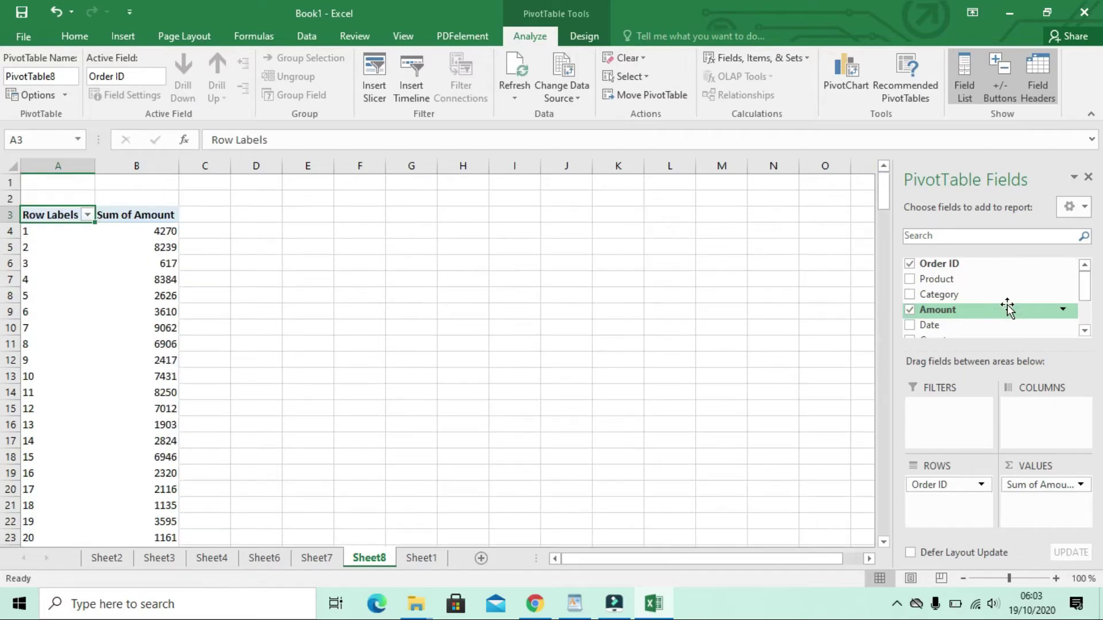
- Add Product and Country as report filter fields and look through the resulting order list
drag(941, 281, 942, 405)
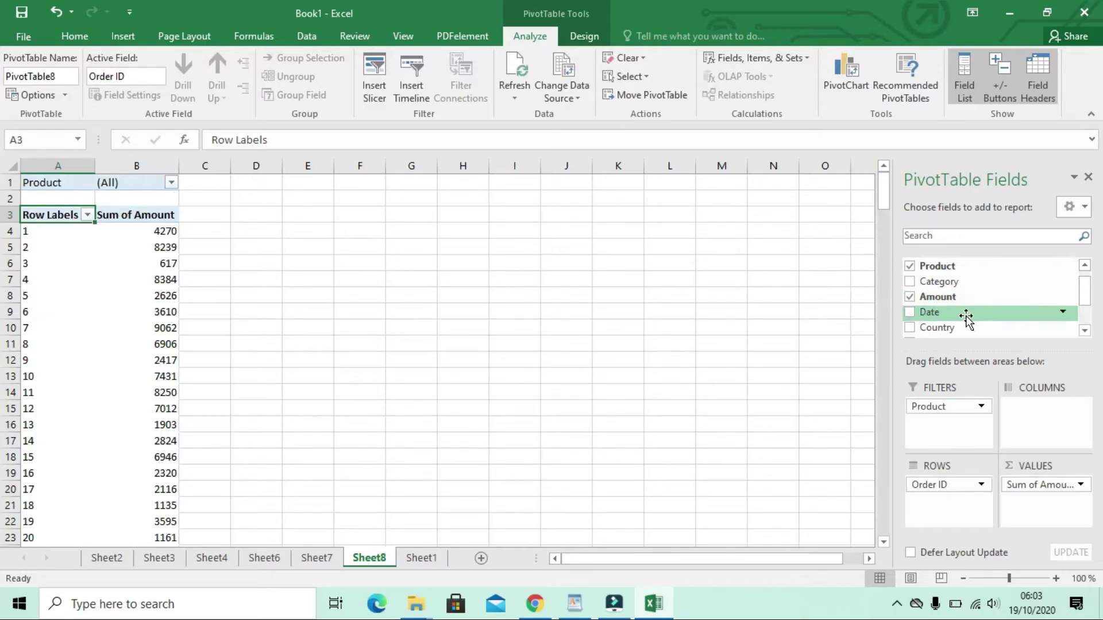
drag(941, 327, 942, 428)
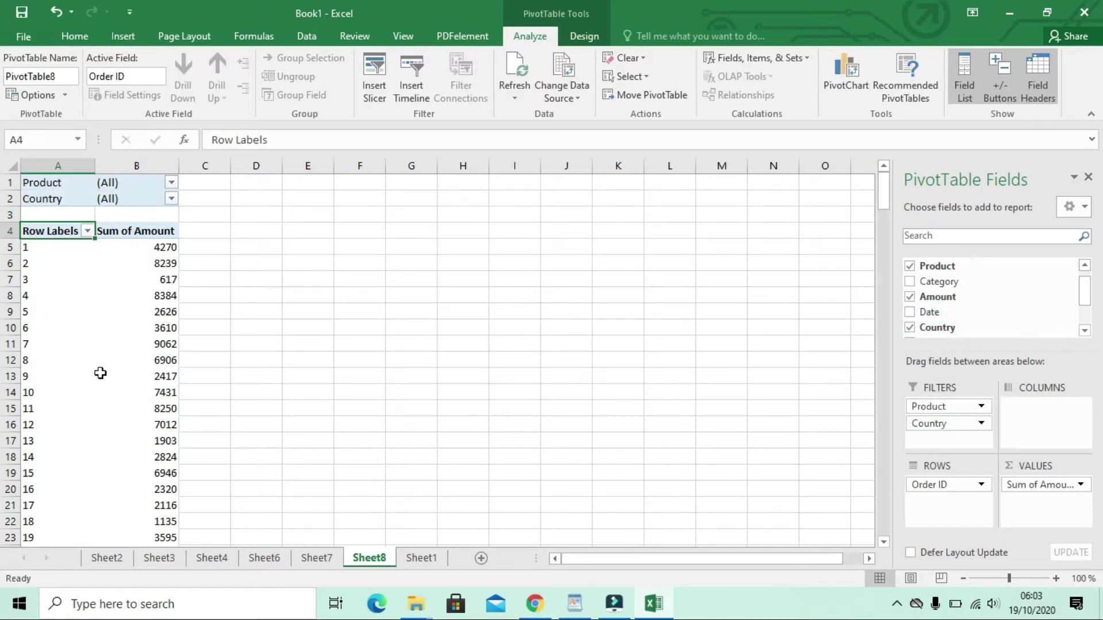
scroll(59, 352, down, 3)
scroll(59, 352, up, 3)
scroll(138, 343, down, 15)
scroll(138, 343, up, 15)
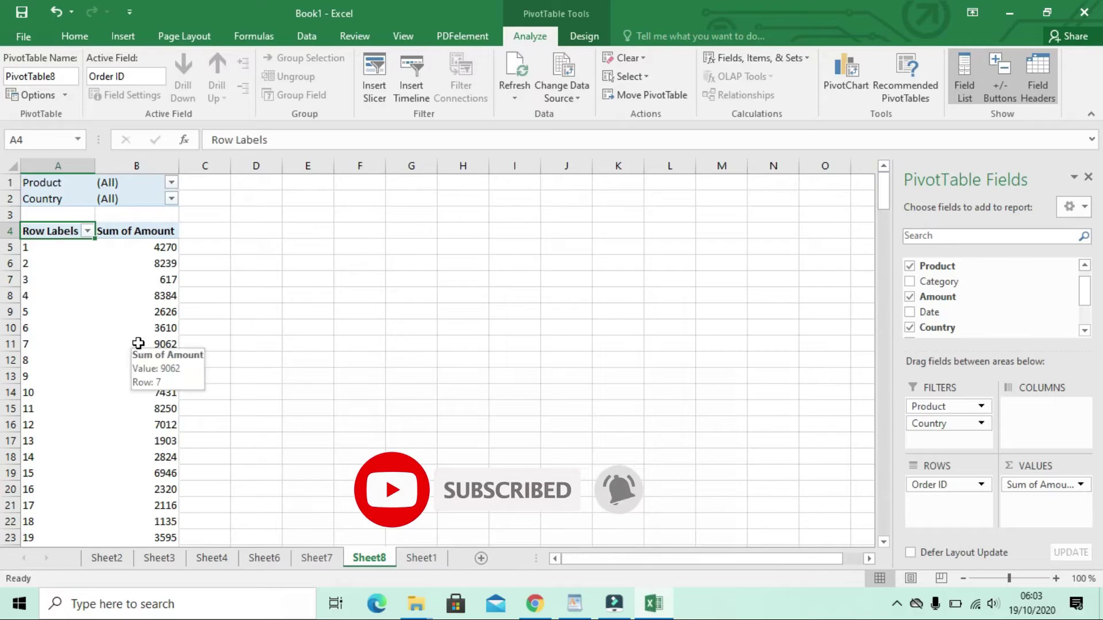
- Filter the report to Tanzania in the Country filter and Banana in the Product filter
click(171, 200)
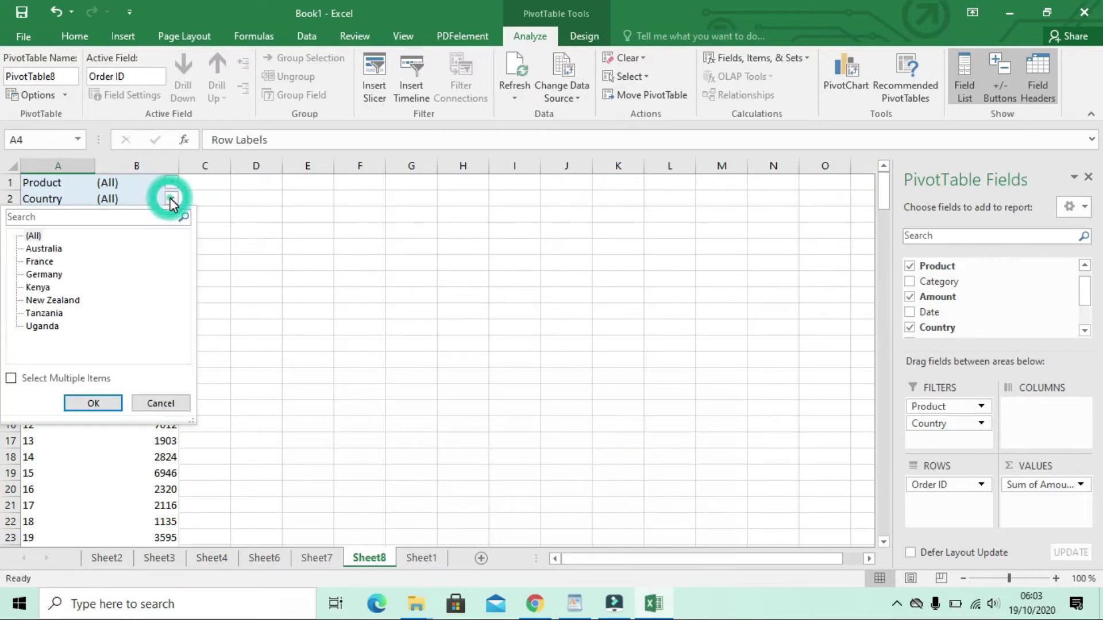
click(50, 313)
click(102, 402)
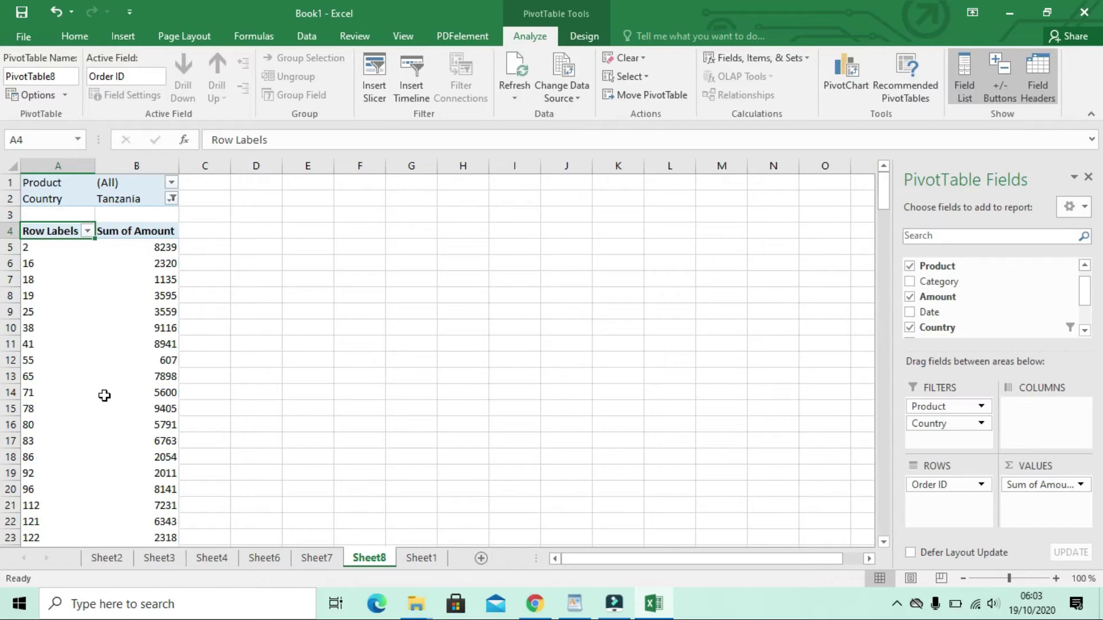
scroll(104, 395, down, 11)
scroll(104, 395, up, 11)
click(171, 183)
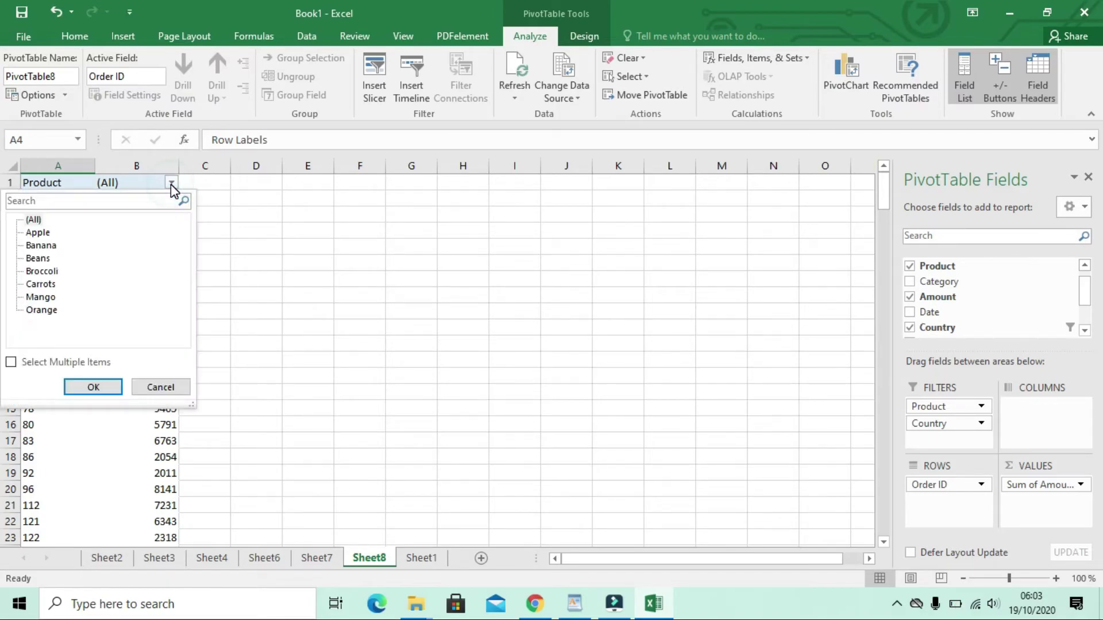
click(48, 246)
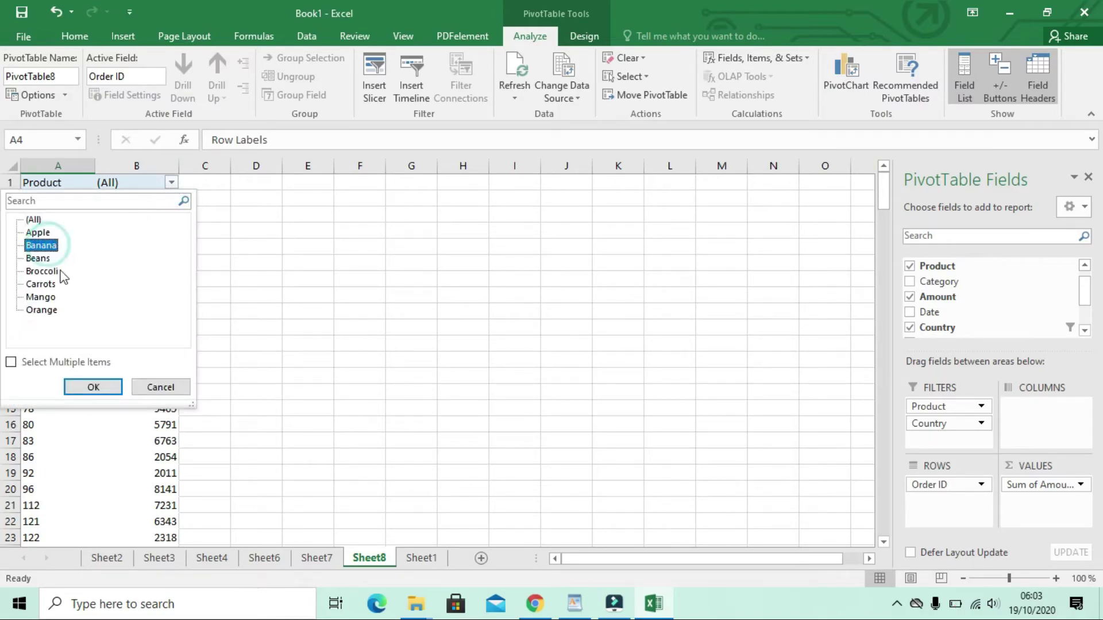
click(92, 386)
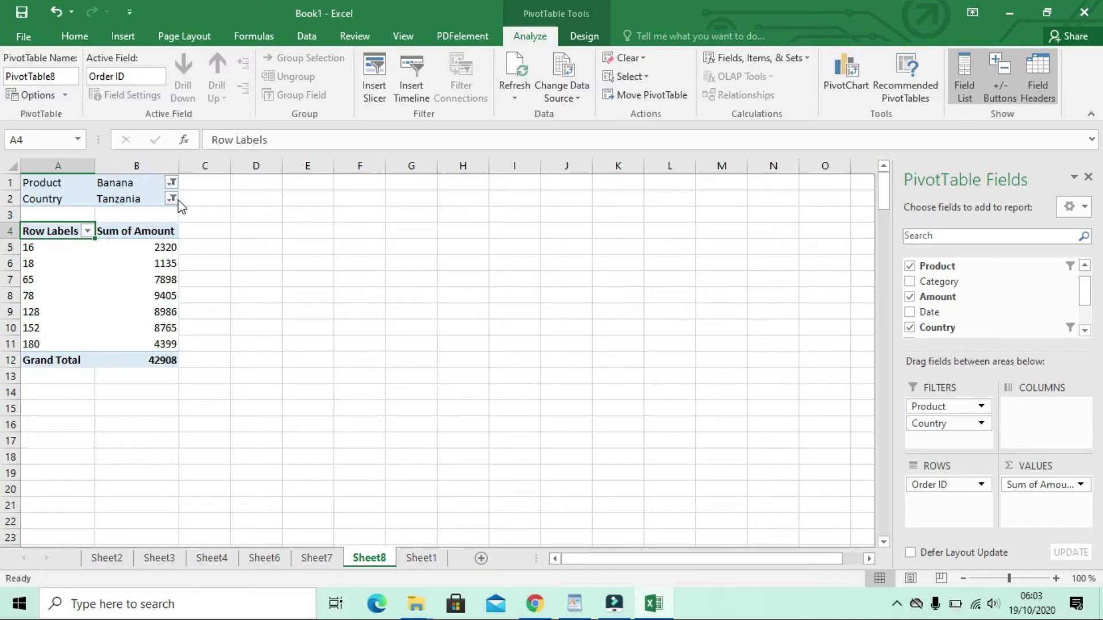
- Consult the outline in WordPad, return to Excel and set the Product report filter to Mango
click(585, 611)
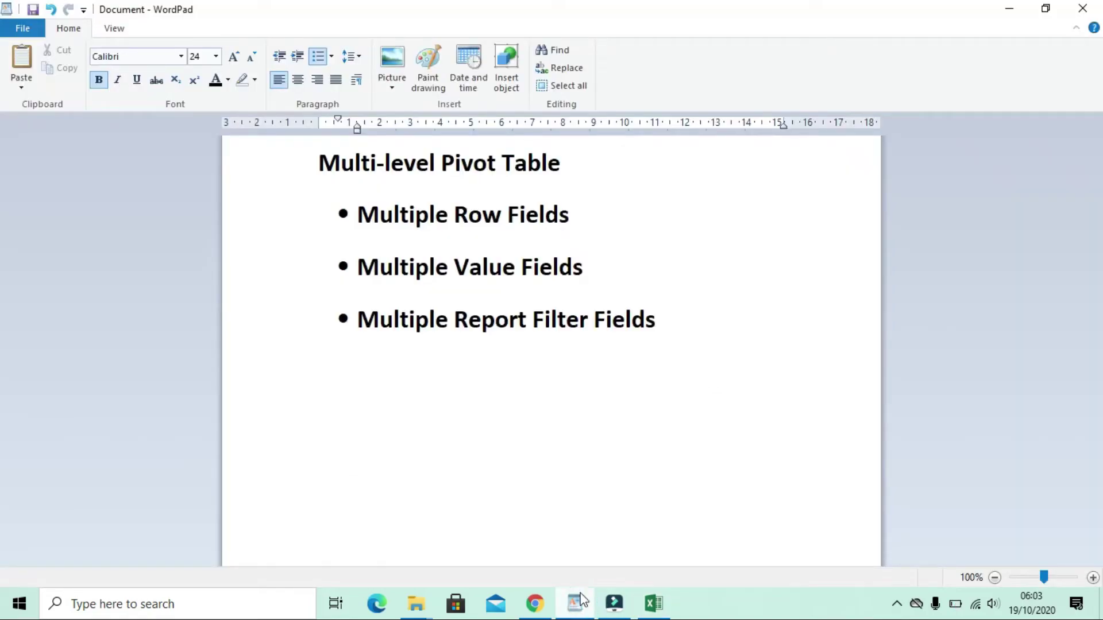
click(660, 606)
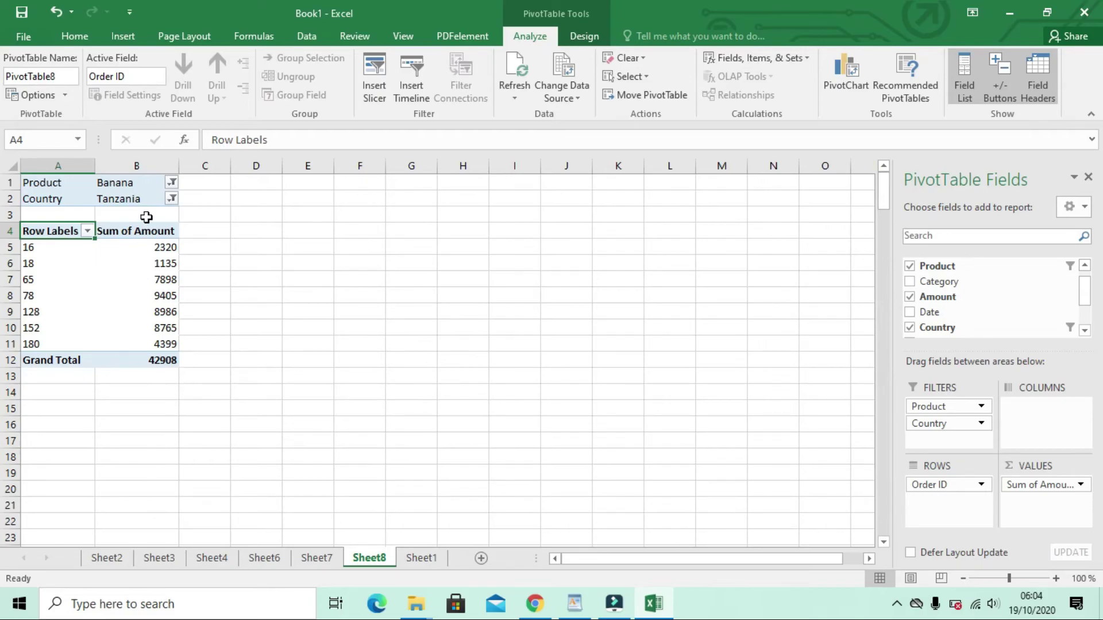
click(171, 183)
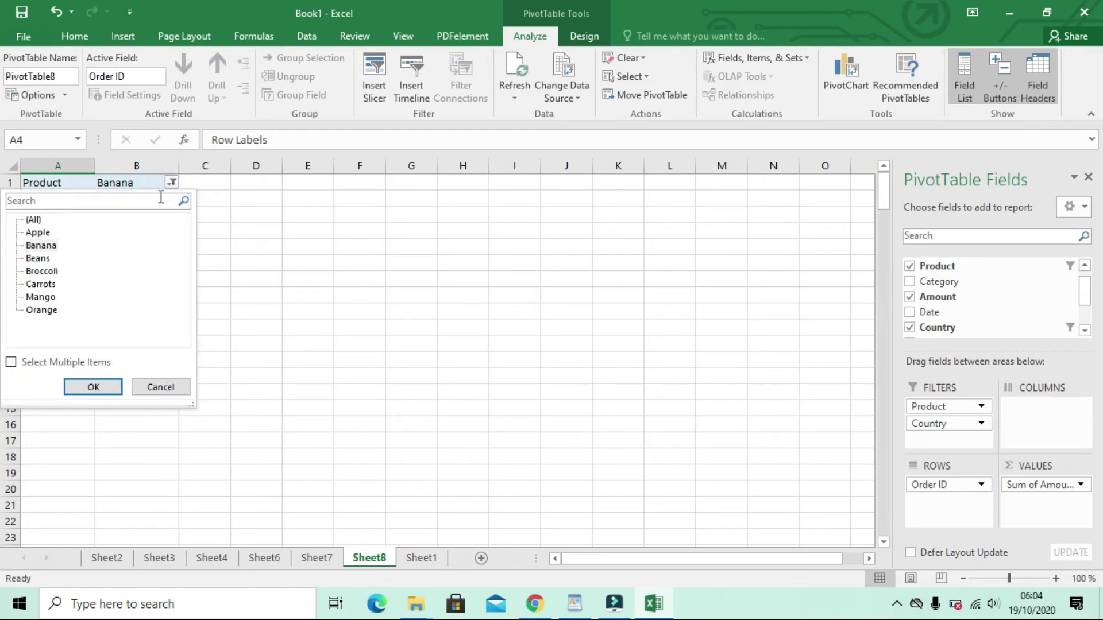
click(40, 297)
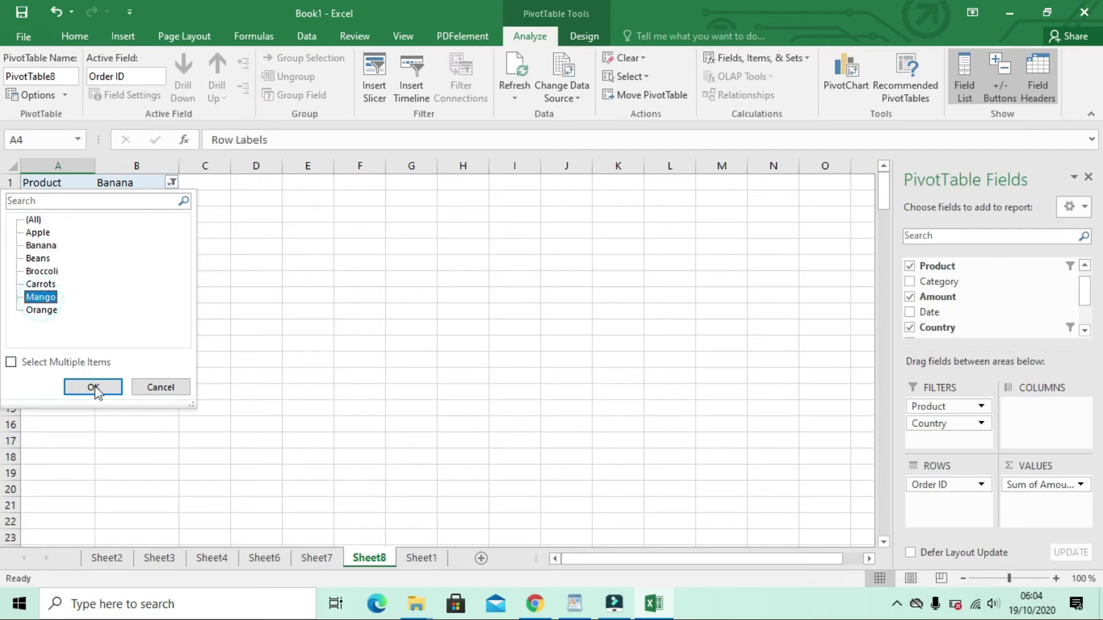
click(95, 387)
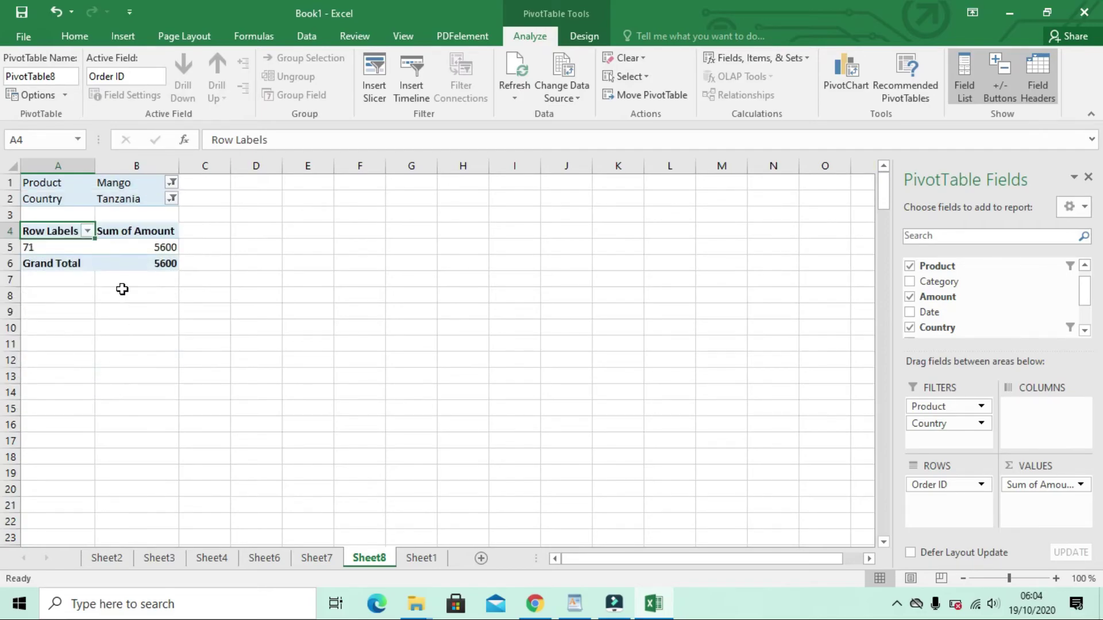
mouse_move(118, 253)
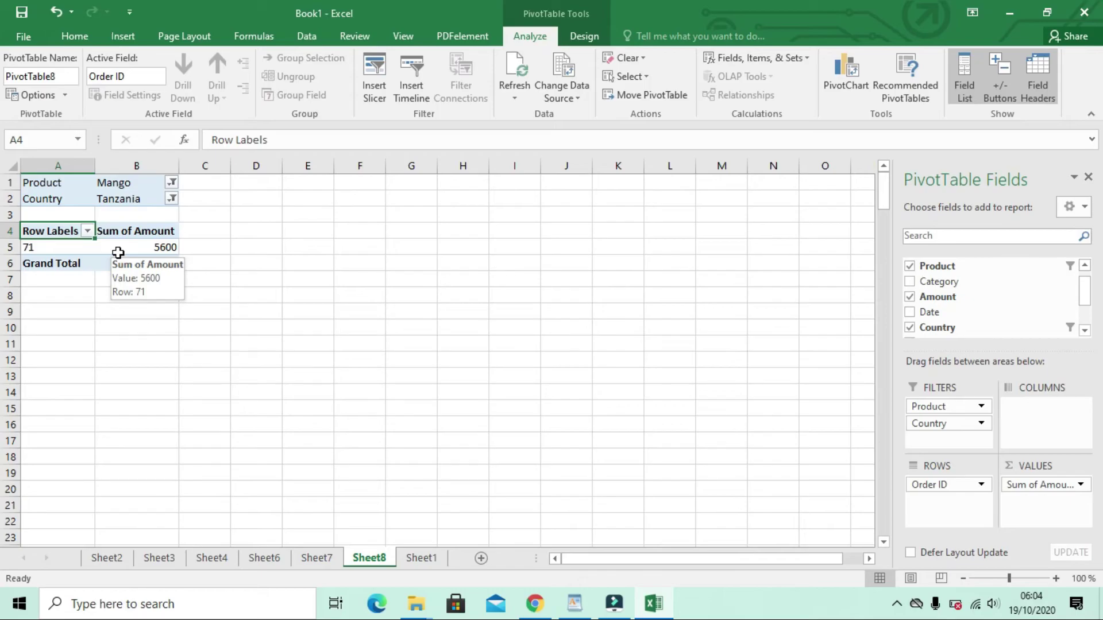
- Switch the Country report filter to Germany and after that to Uganda
click(171, 199)
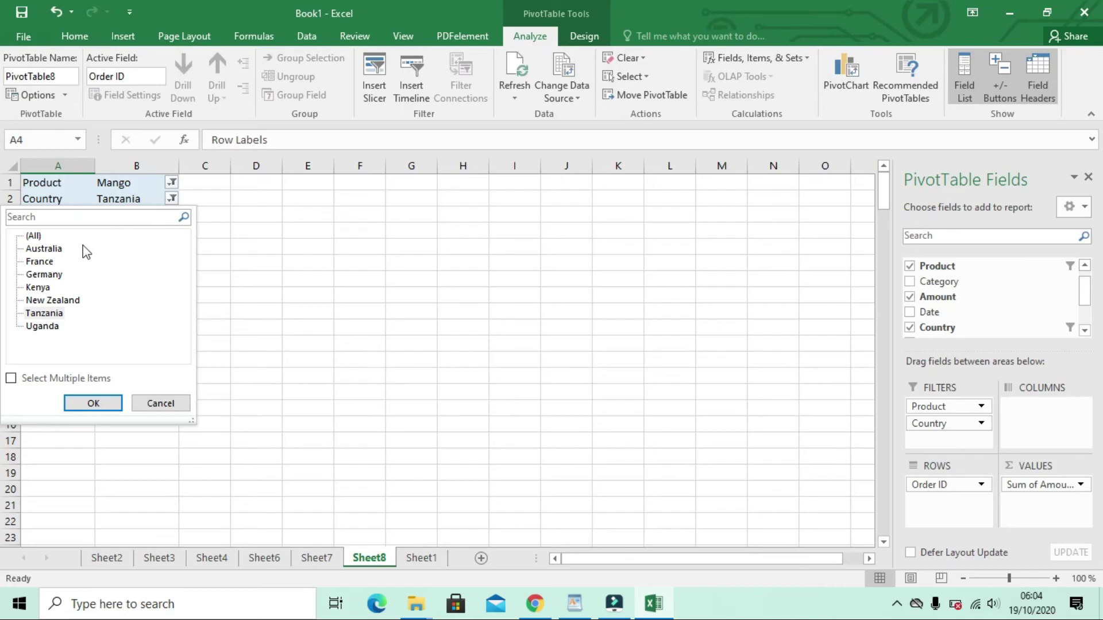
click(46, 274)
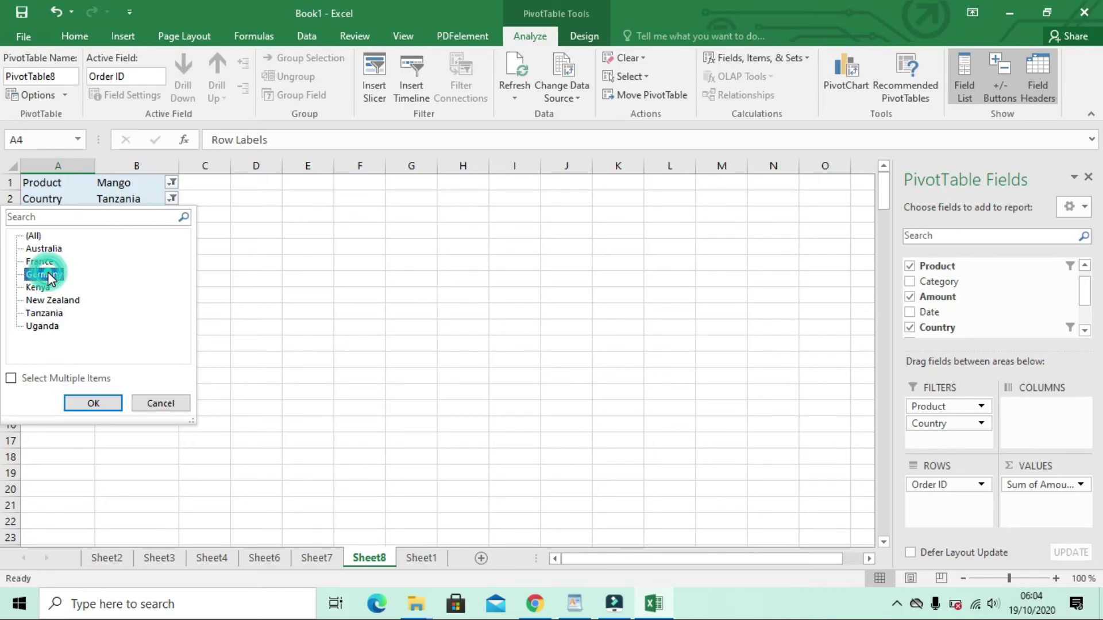
click(98, 404)
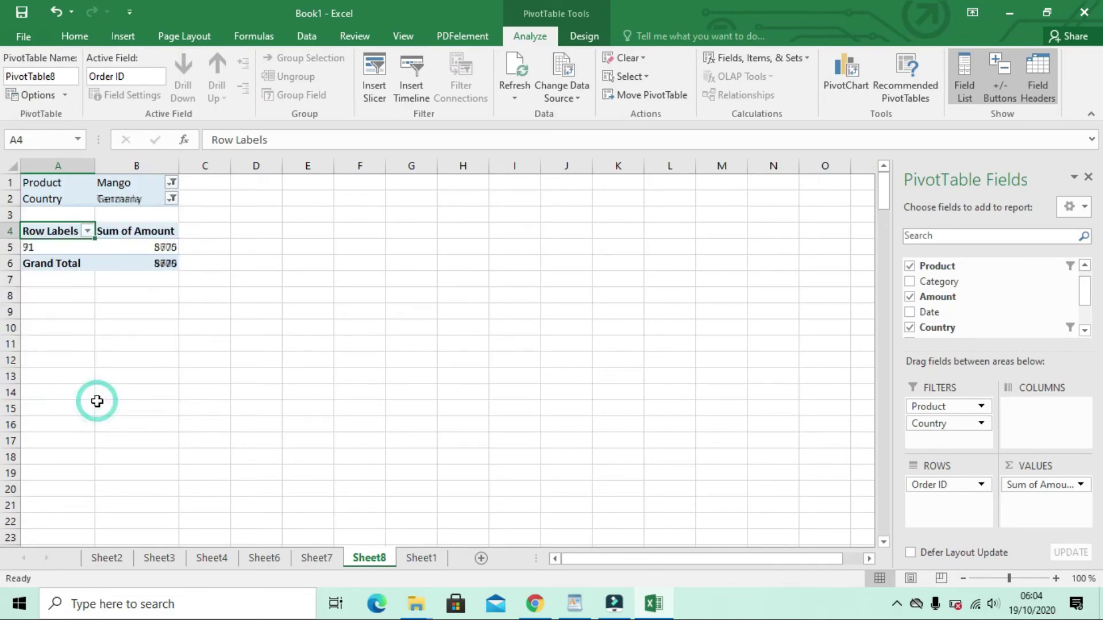
click(172, 199)
click(53, 326)
click(94, 403)
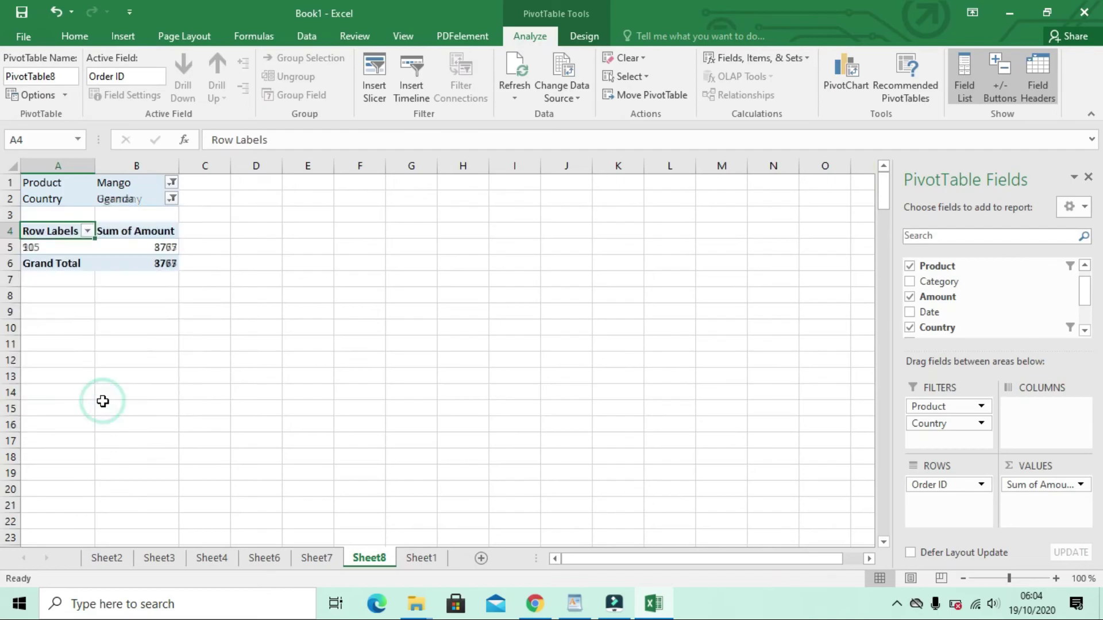
- Set the Country report filter to France and the Product report filter to Broccoli
click(171, 199)
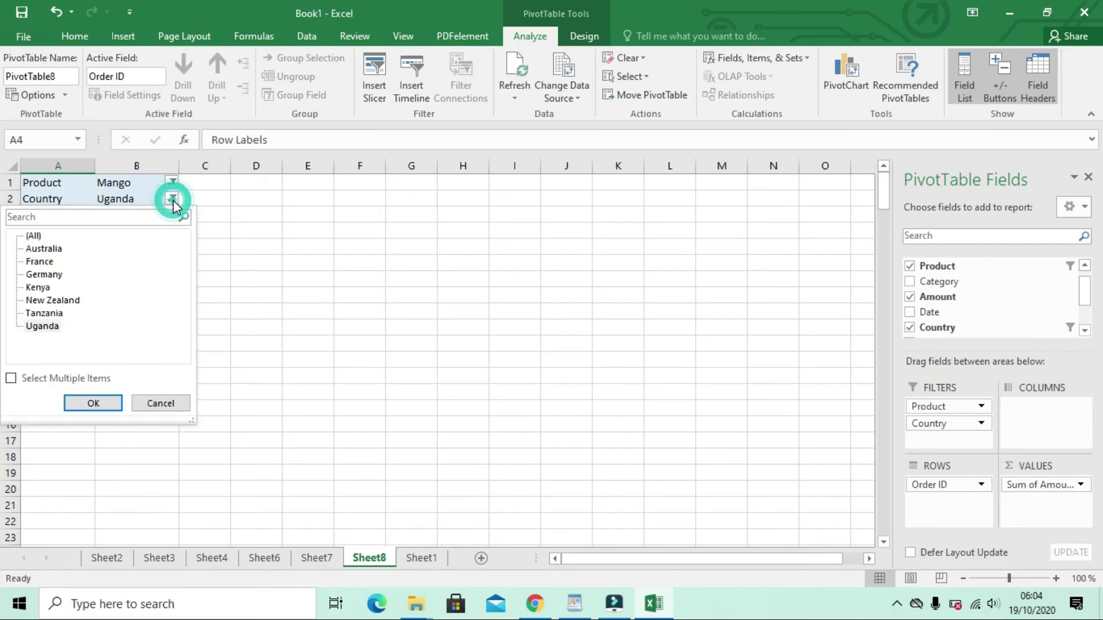
click(47, 262)
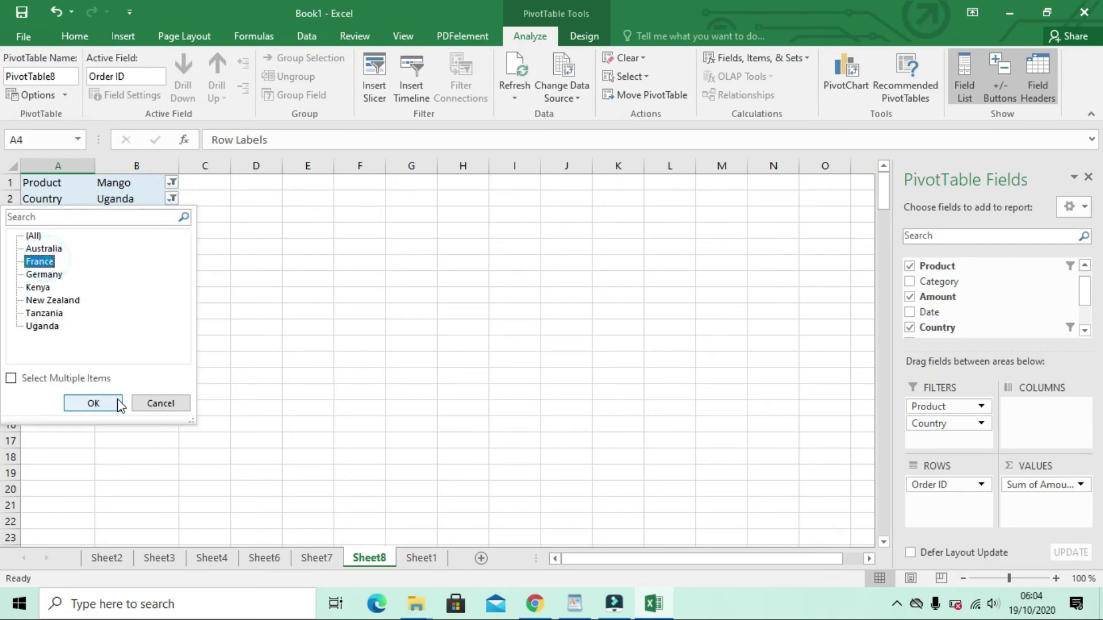
click(110, 402)
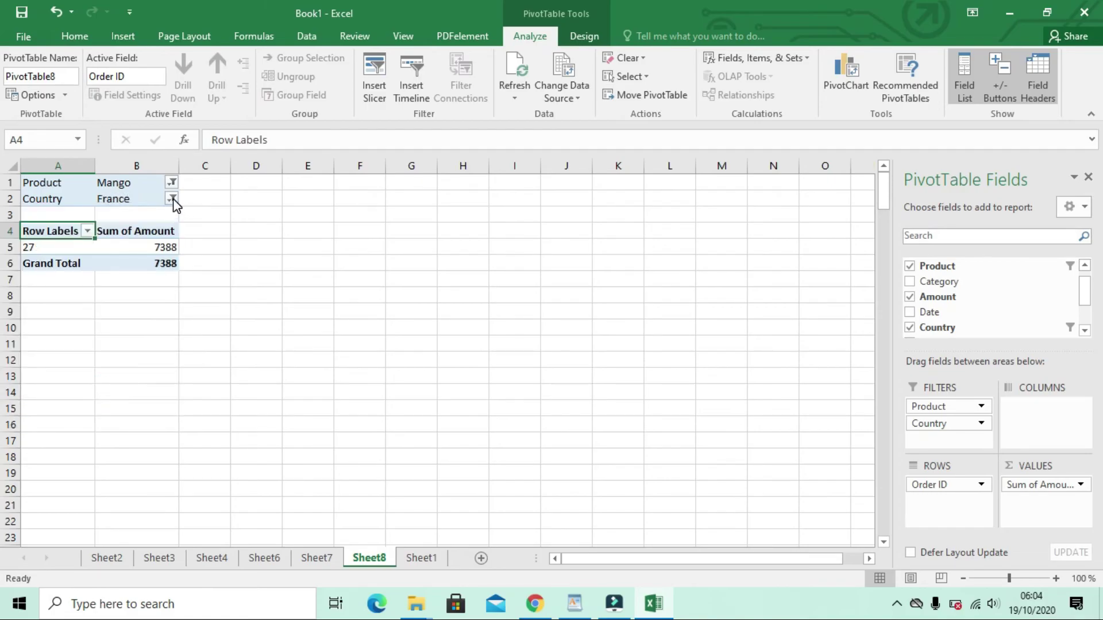
click(172, 182)
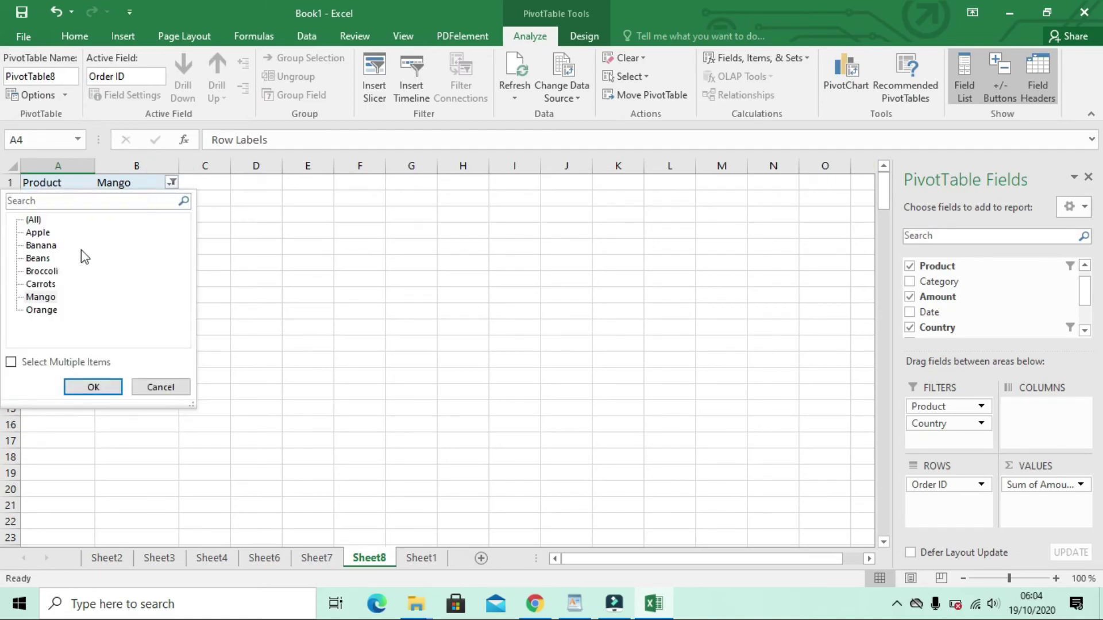
click(59, 271)
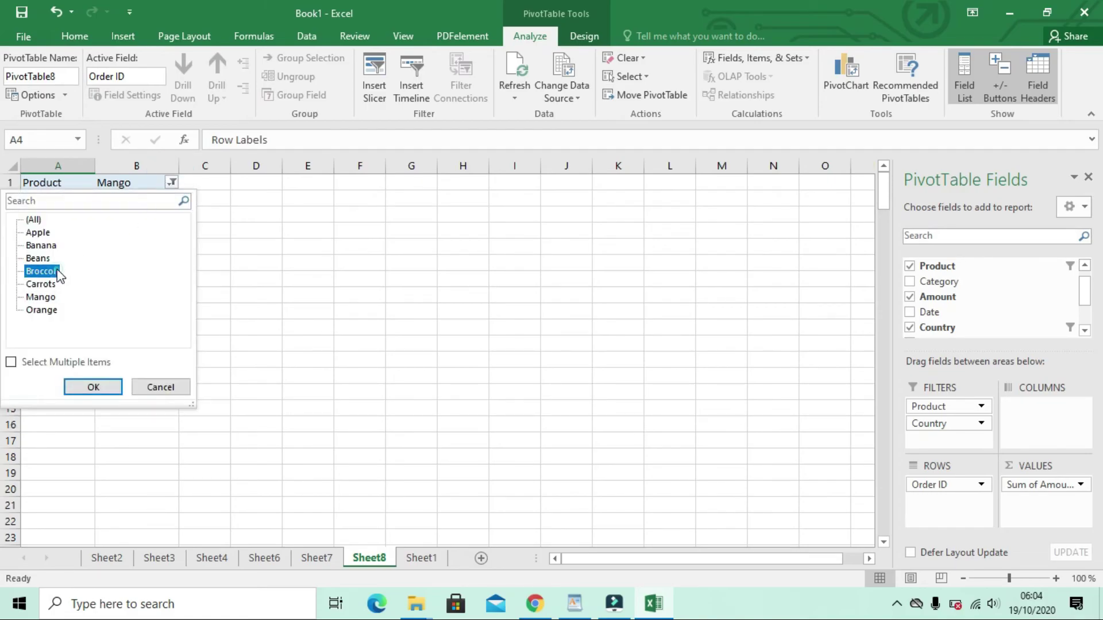
click(109, 389)
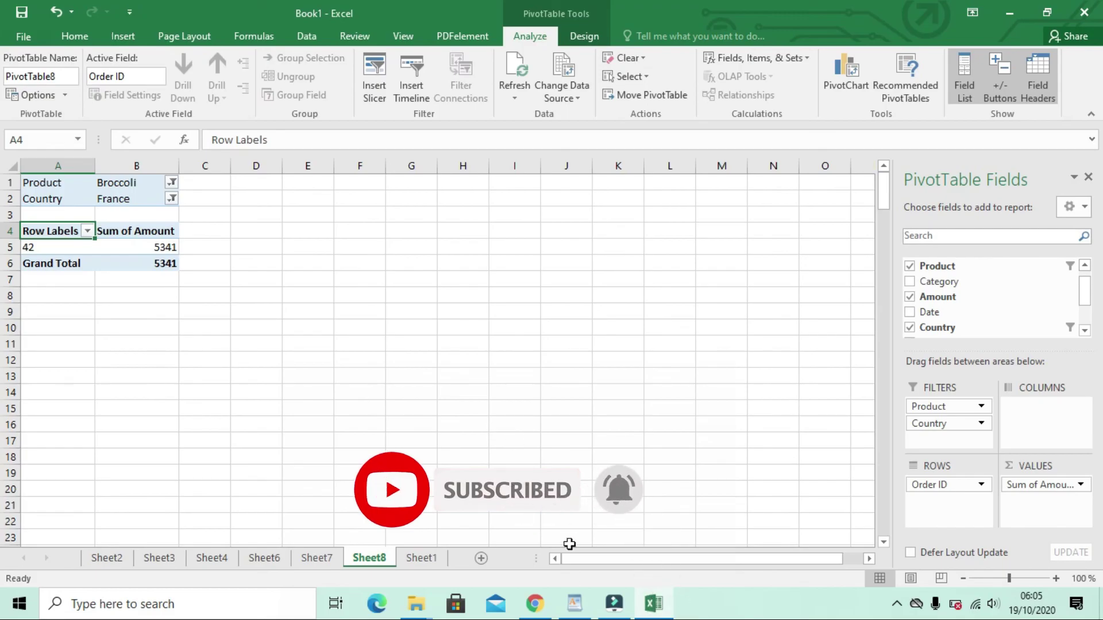
click(574, 604)
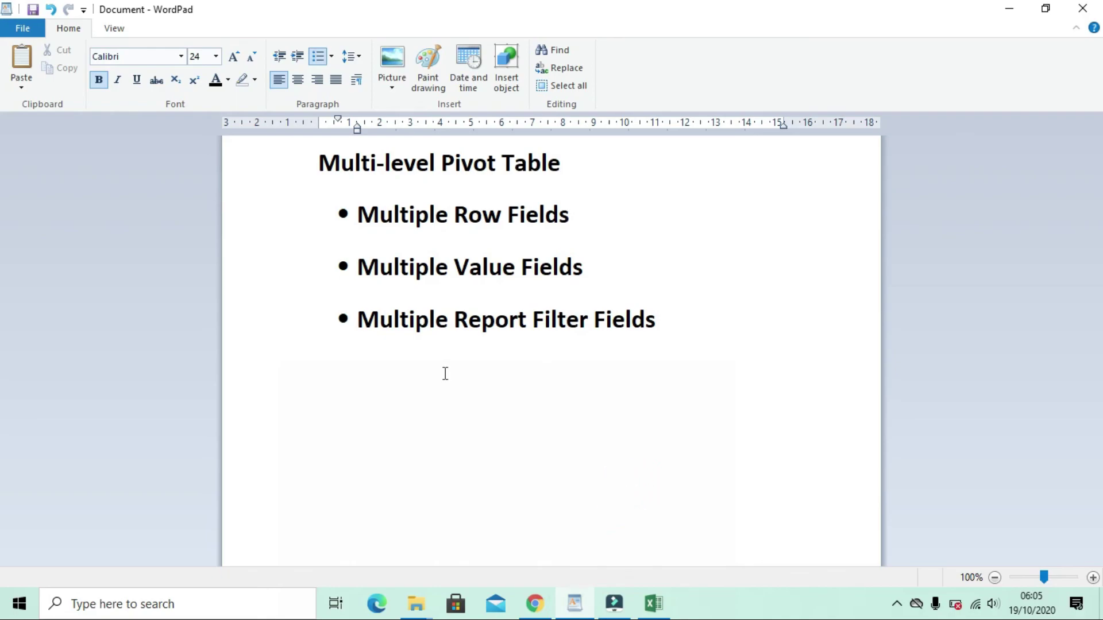
click(897, 603)
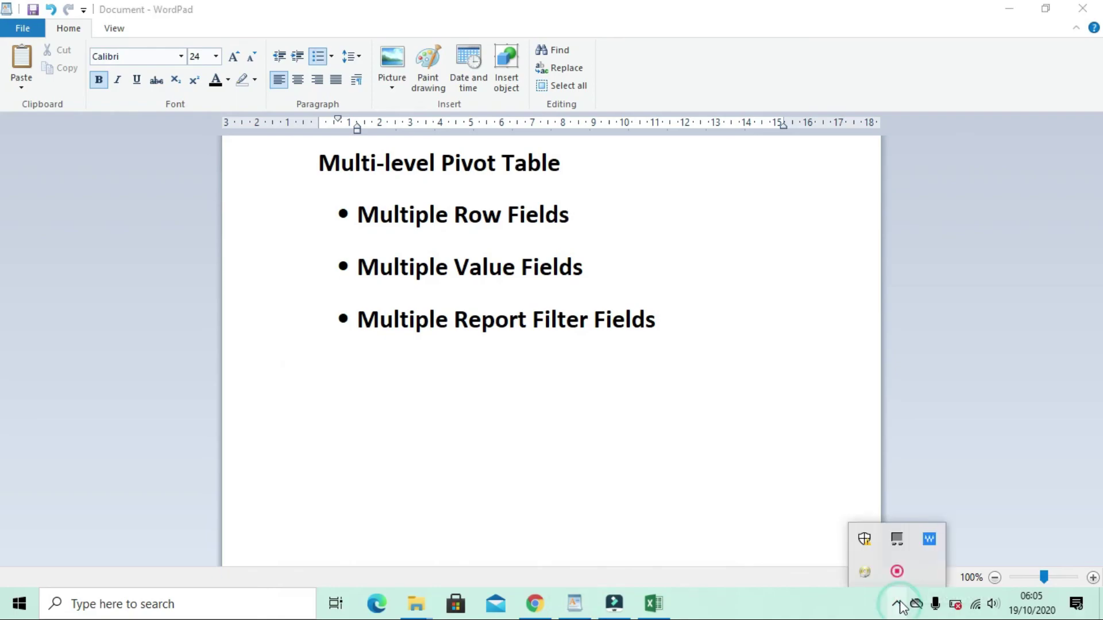